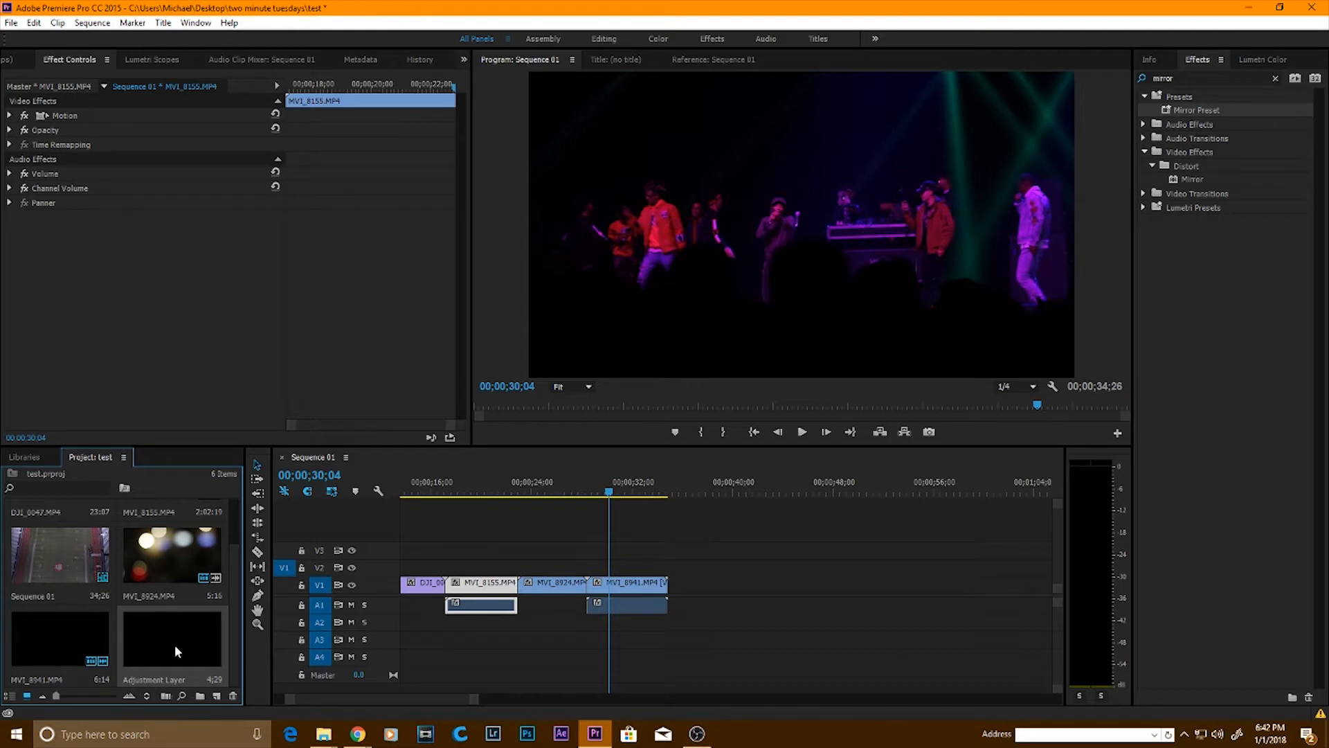
# Step: Place the adjustment layer on V2 across the cut between DJI_0047.MP4 and MVI_8155.MP4, and duplicate it onto V3
pyautogui.moveTo(172, 645); pyautogui.dragTo(426, 568)
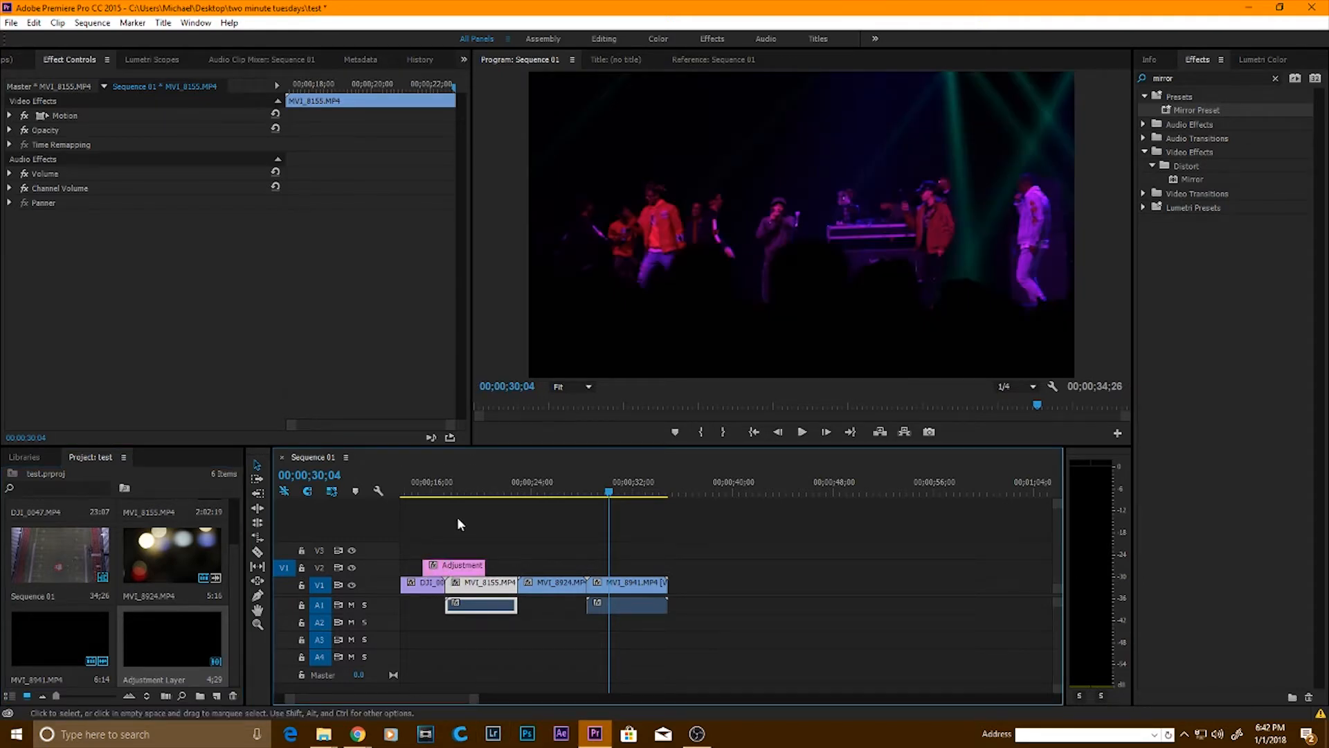
pyautogui.click(451, 484)
pyautogui.moveTo(474, 700); pyautogui.dragTo(421, 704)
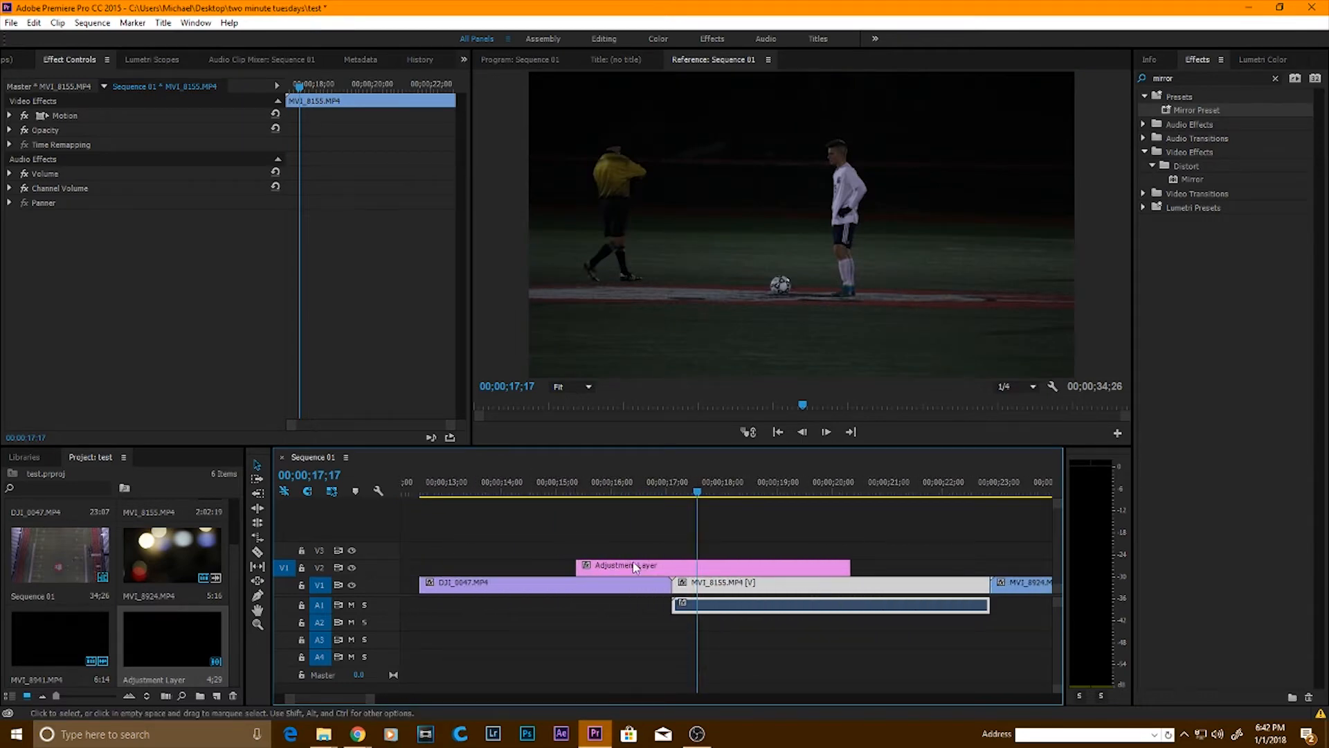
pyautogui.moveTo(654, 569); pyautogui.dragTo(658, 551)
# Step: Trim the start of both adjustment layers to six frames before the cut between DJI_0047.MP4 and MVI_8155.MP4
pyautogui.moveTo(693, 502); pyautogui.dragTo(671, 496)
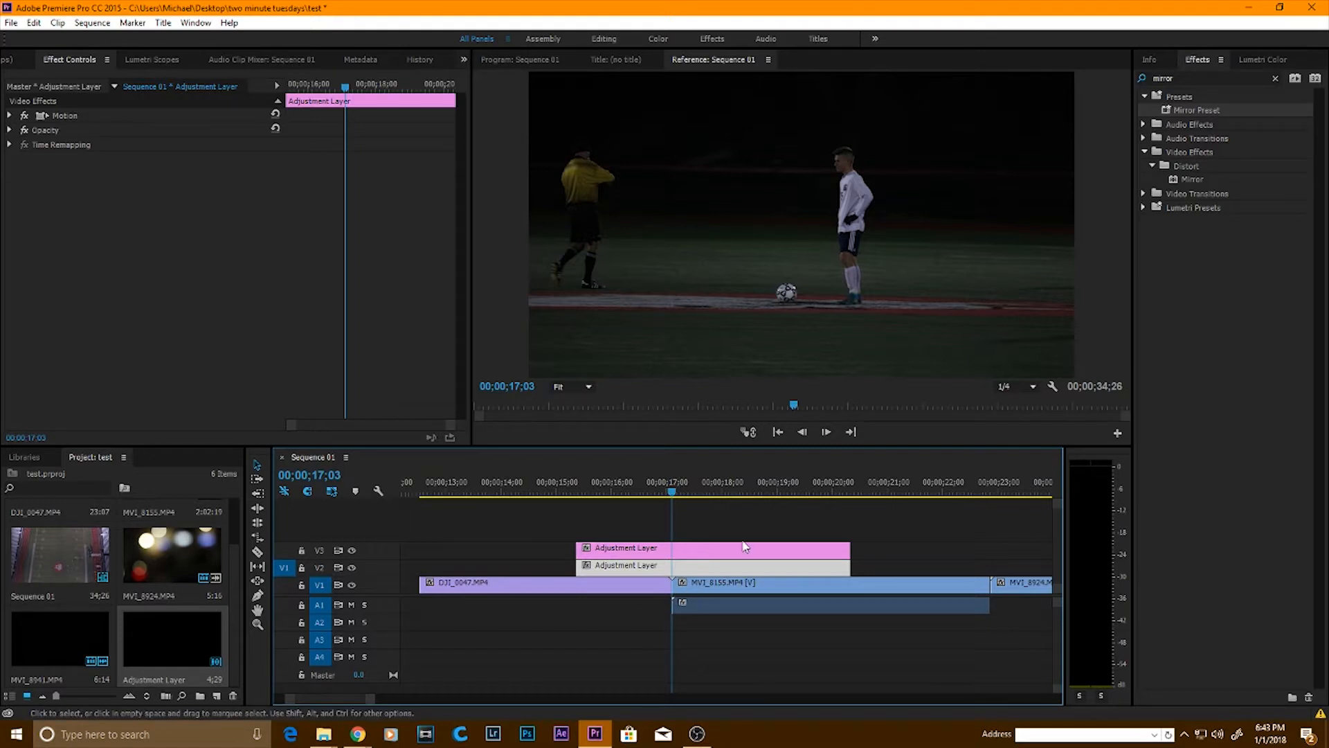
pyautogui.press('Left')
pyautogui.press('Left')
pyautogui.press('Left')
pyautogui.press('Left')
pyautogui.press('Left')
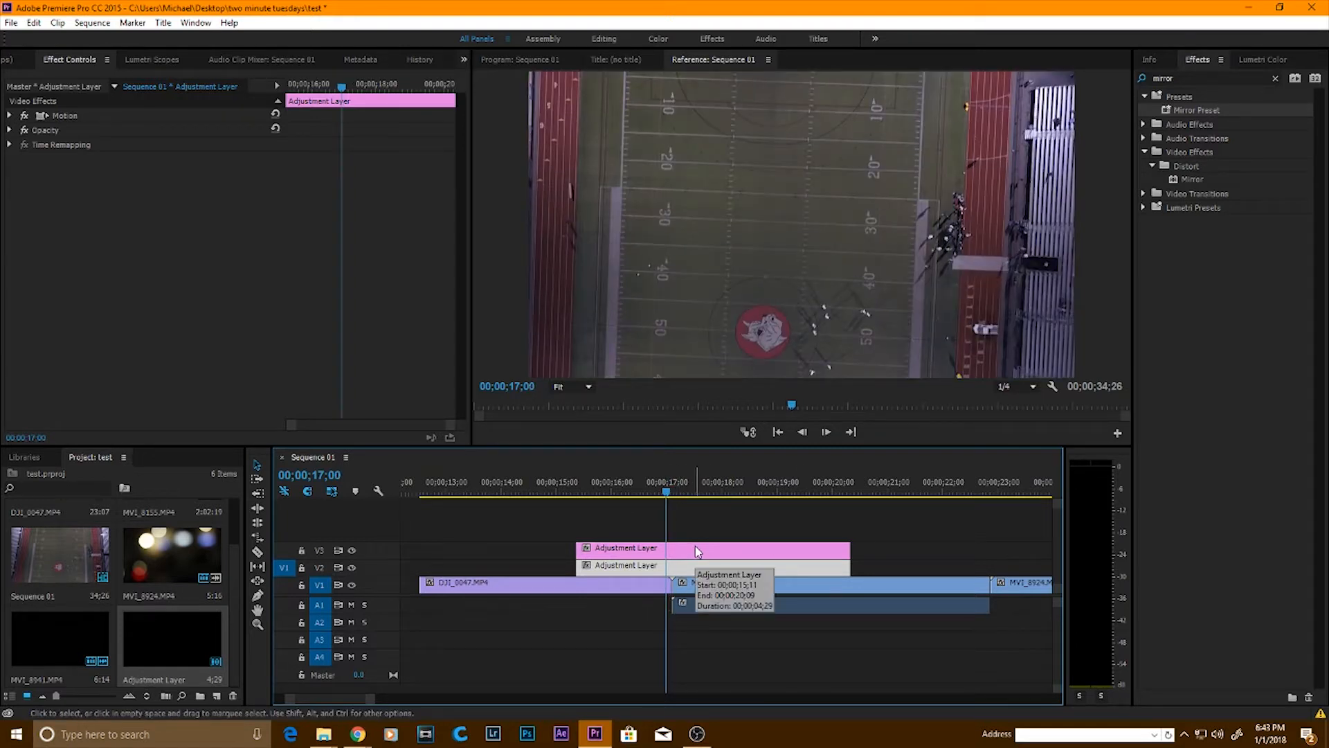
pyautogui.press('Left')
pyautogui.moveTo(577, 566); pyautogui.dragTo(665, 549)
pyautogui.click(663, 549)
# Step: Trim the end of both adjustment layers to six frames after the cut between the two clips
pyautogui.press('Down')
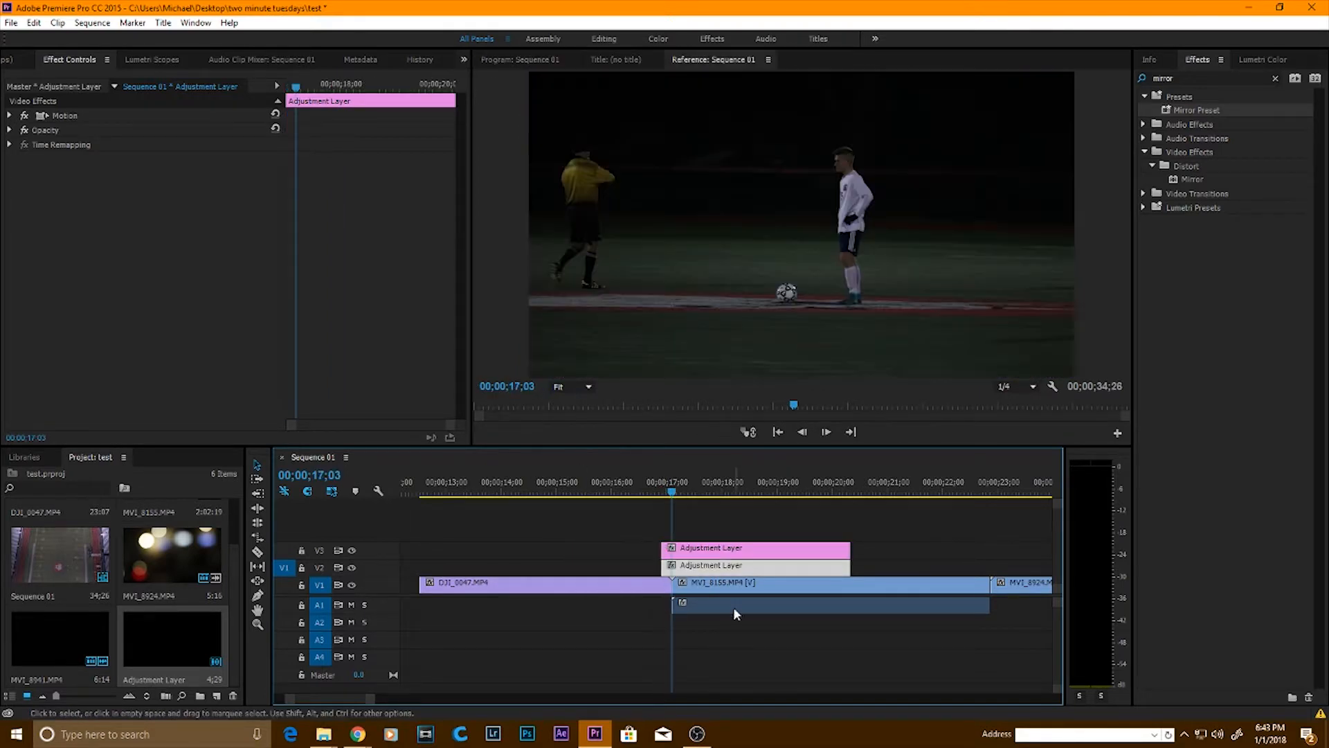
pyautogui.press('Right')
pyautogui.press('Right')
pyautogui.press('Right')
pyautogui.press('Right')
pyautogui.press('Right')
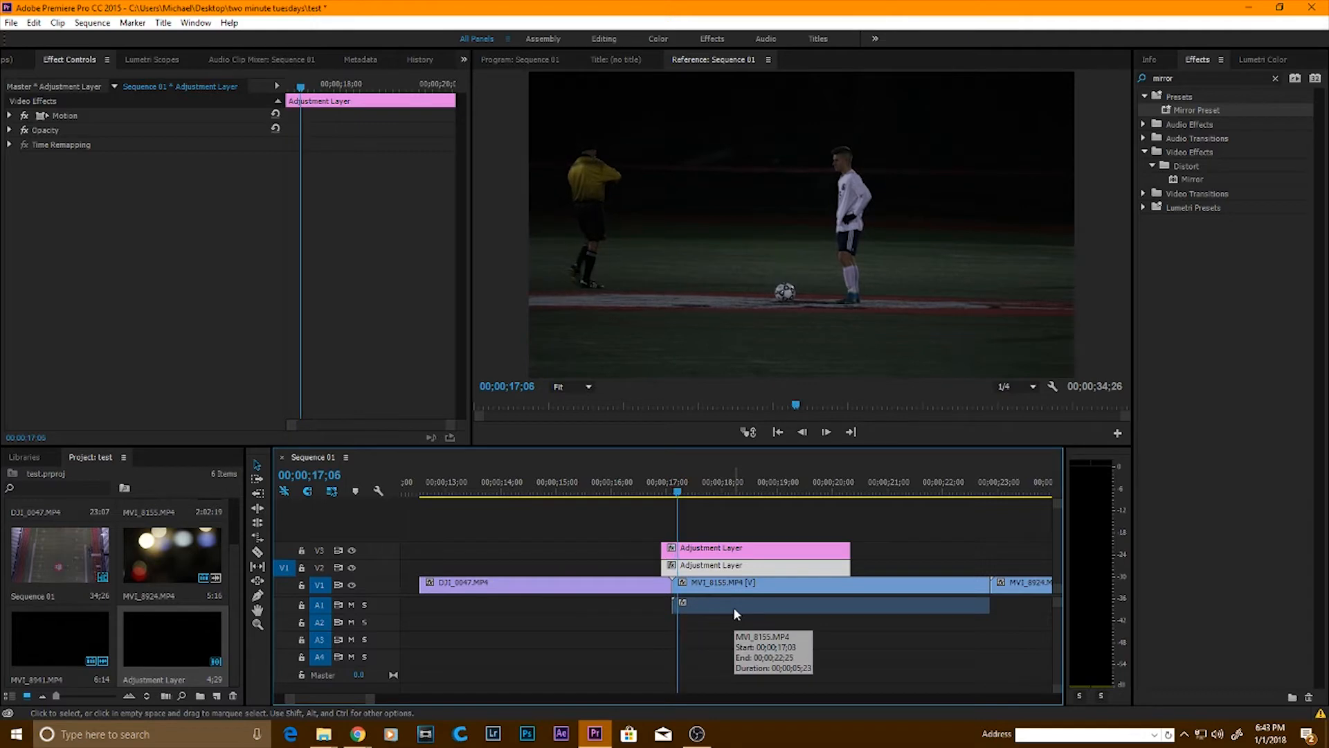
pyautogui.press('Right')
pyautogui.moveTo(850, 566); pyautogui.dragTo(682, 551)
pyautogui.click(671, 485)
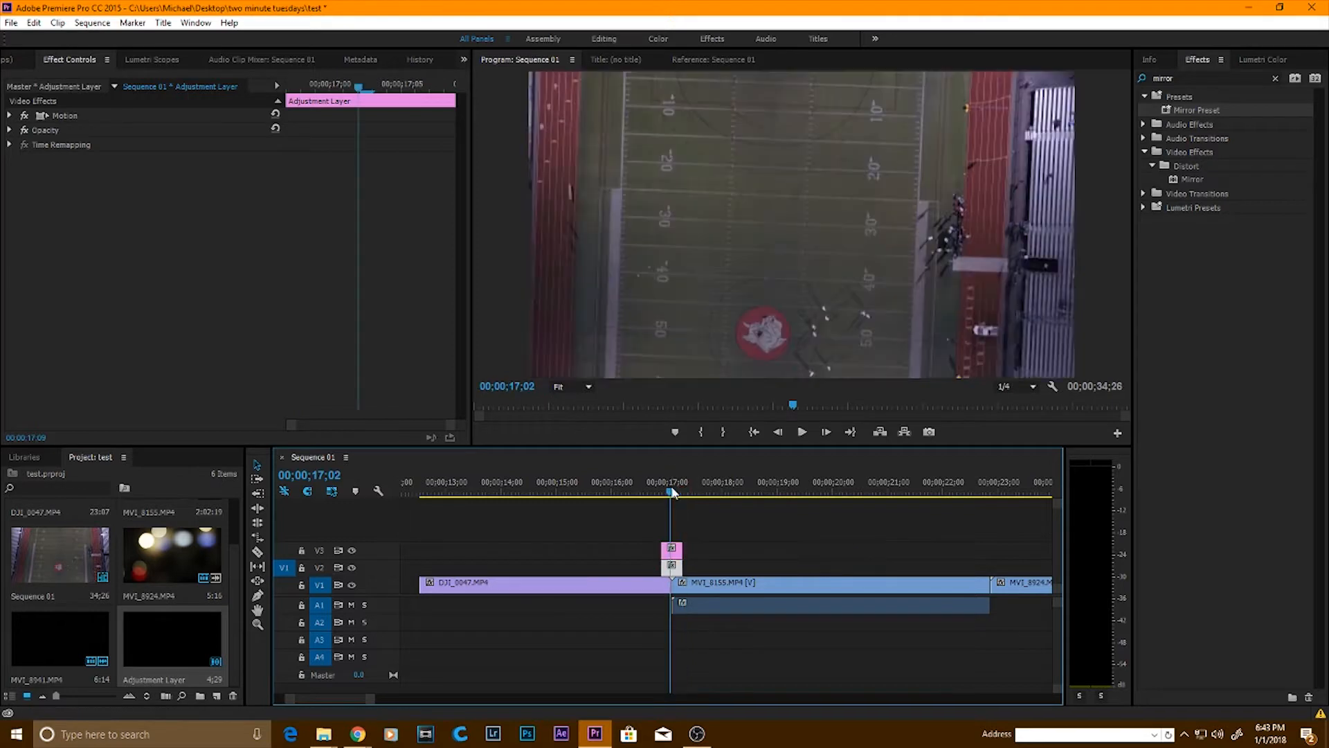
# Step: Trim the start of the V2 adjustment layer to the cut, so it covers only the MVI_8155.MP4 side
pyautogui.moveTo(370, 706); pyautogui.dragTo(315, 700)
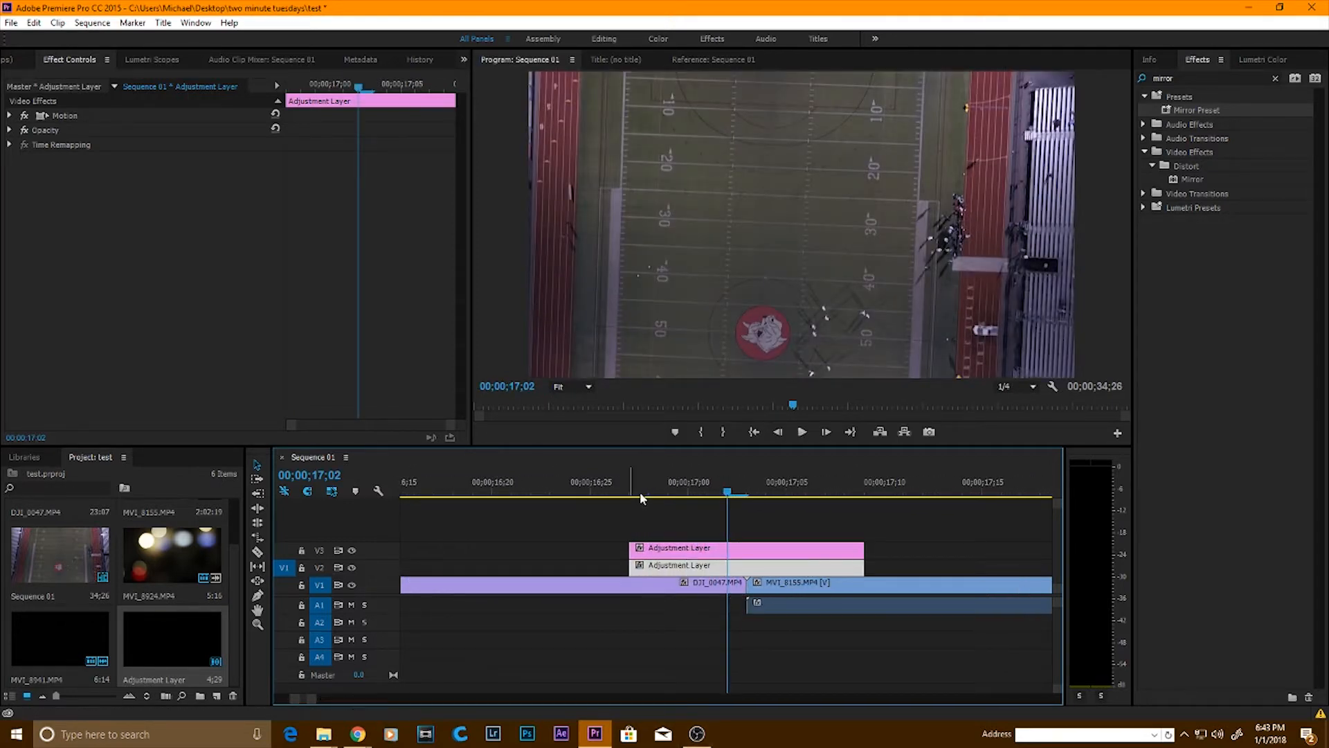
pyautogui.click(593, 525)
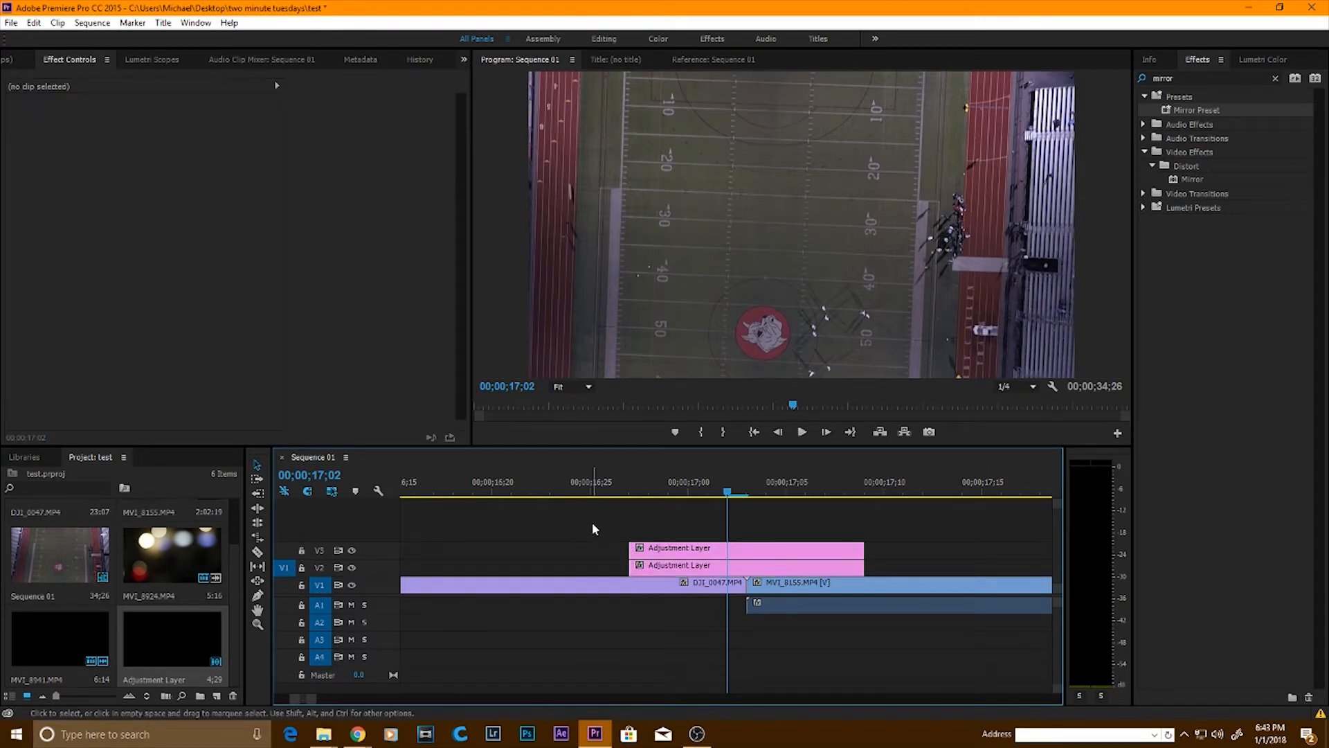
pyautogui.click(672, 568)
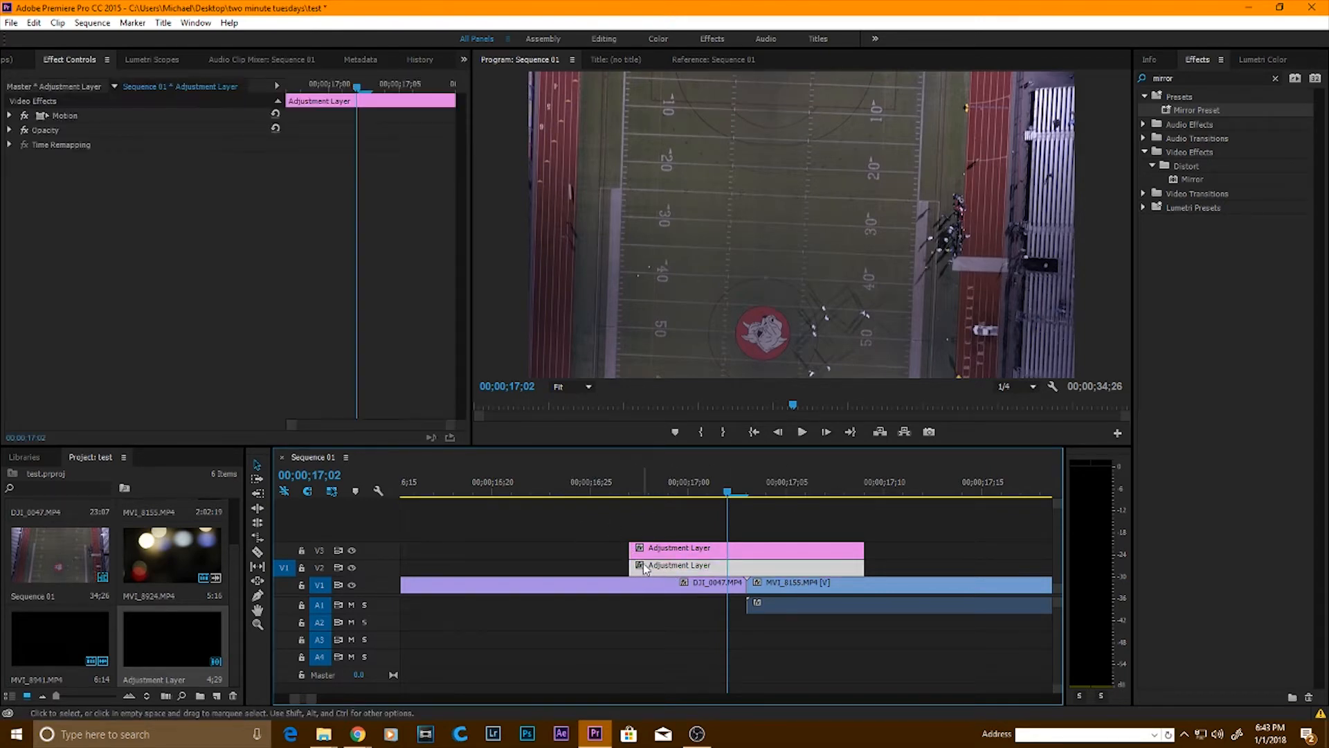
pyautogui.moveTo(644, 569); pyautogui.dragTo(753, 569)
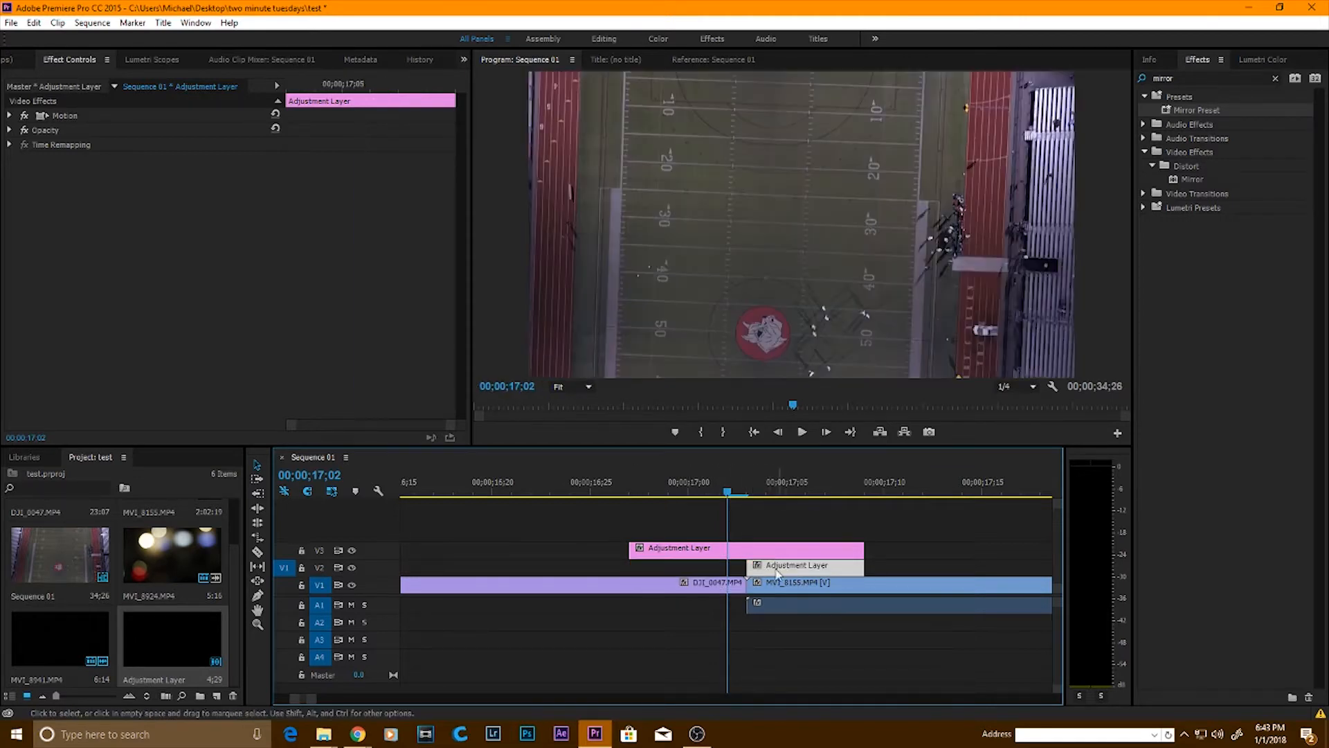
# Step: Apply the Replicate video effect to the V2 adjustment layer and set its Count to 3
pyautogui.click(1276, 79)
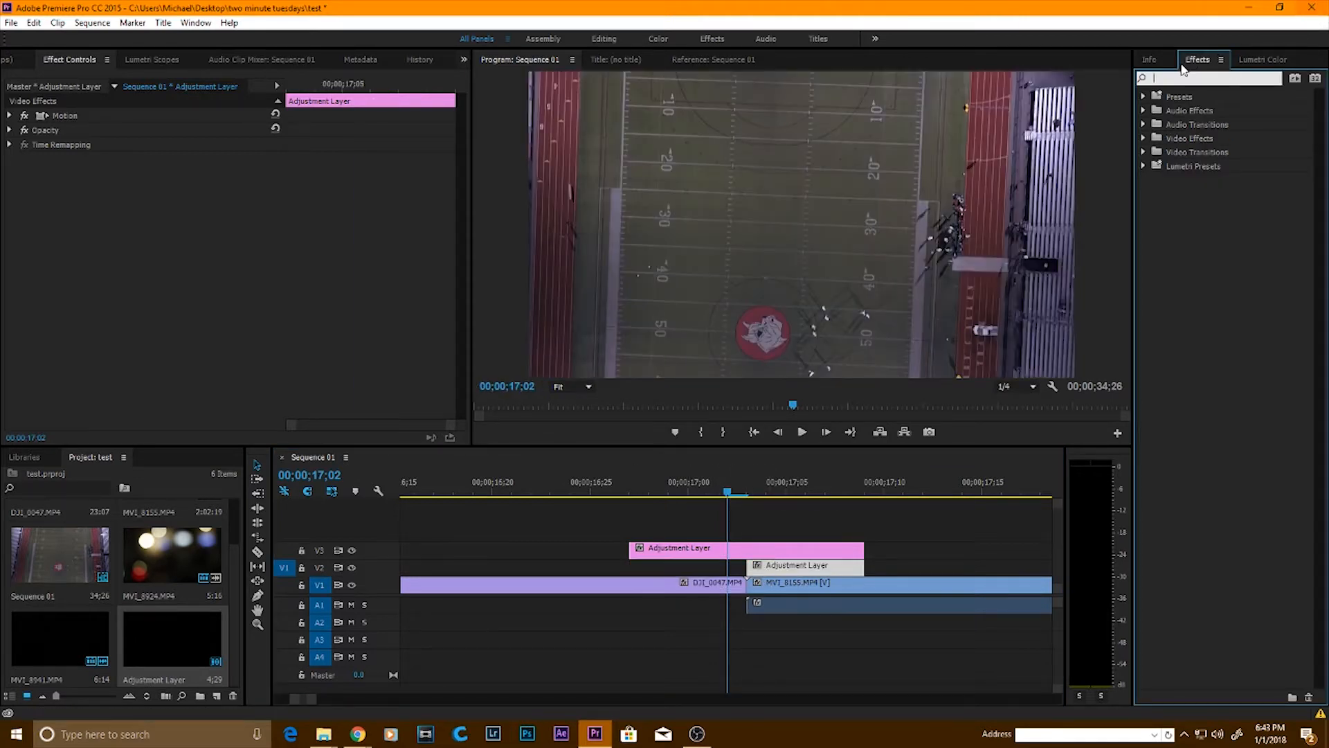
pyautogui.click(1171, 75)
pyautogui.write('replicate')
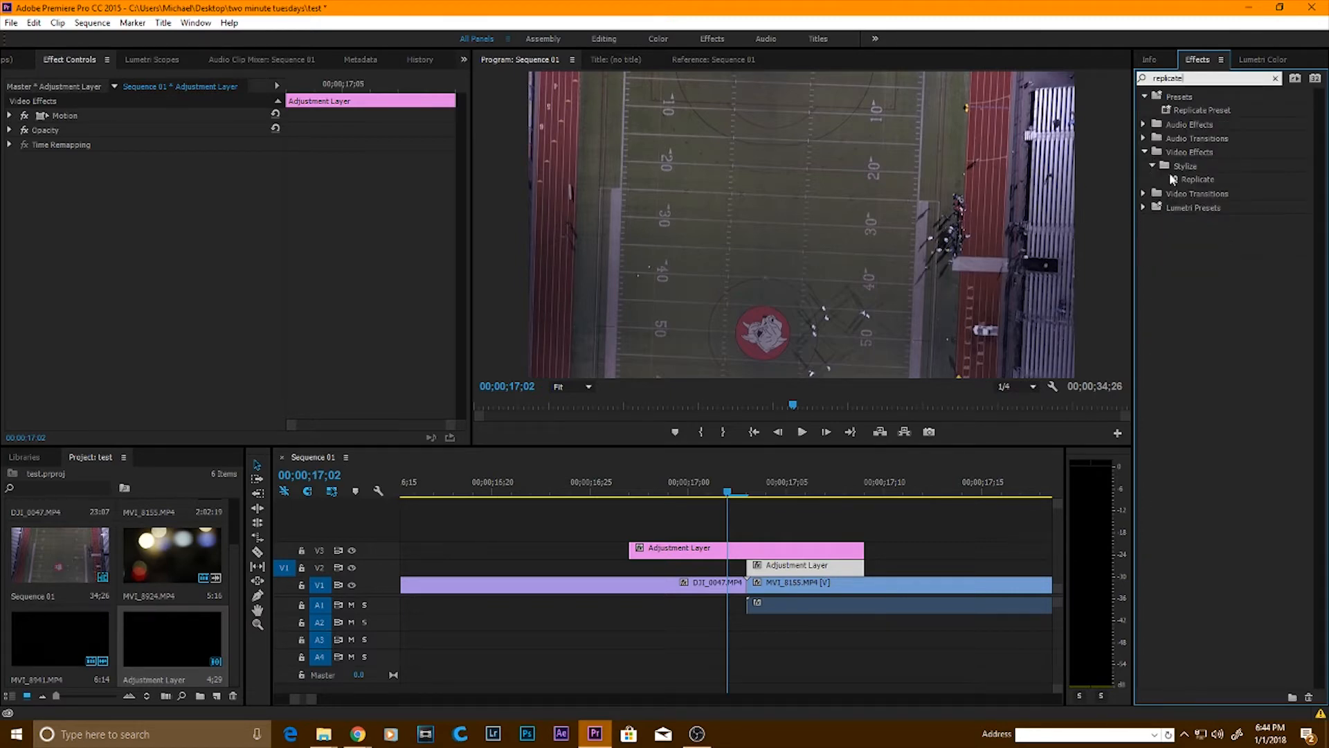
pyautogui.moveTo(1157, 181); pyautogui.dragTo(782, 567)
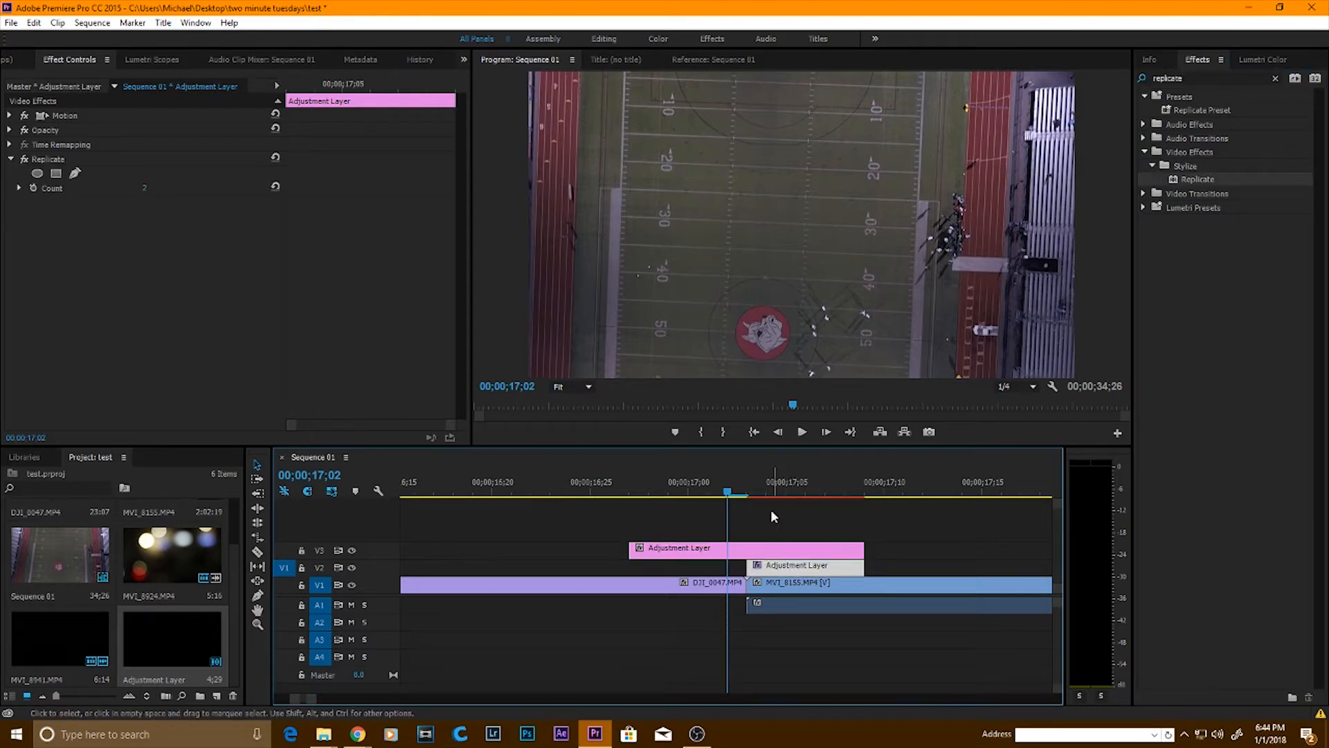
pyautogui.click(754, 496)
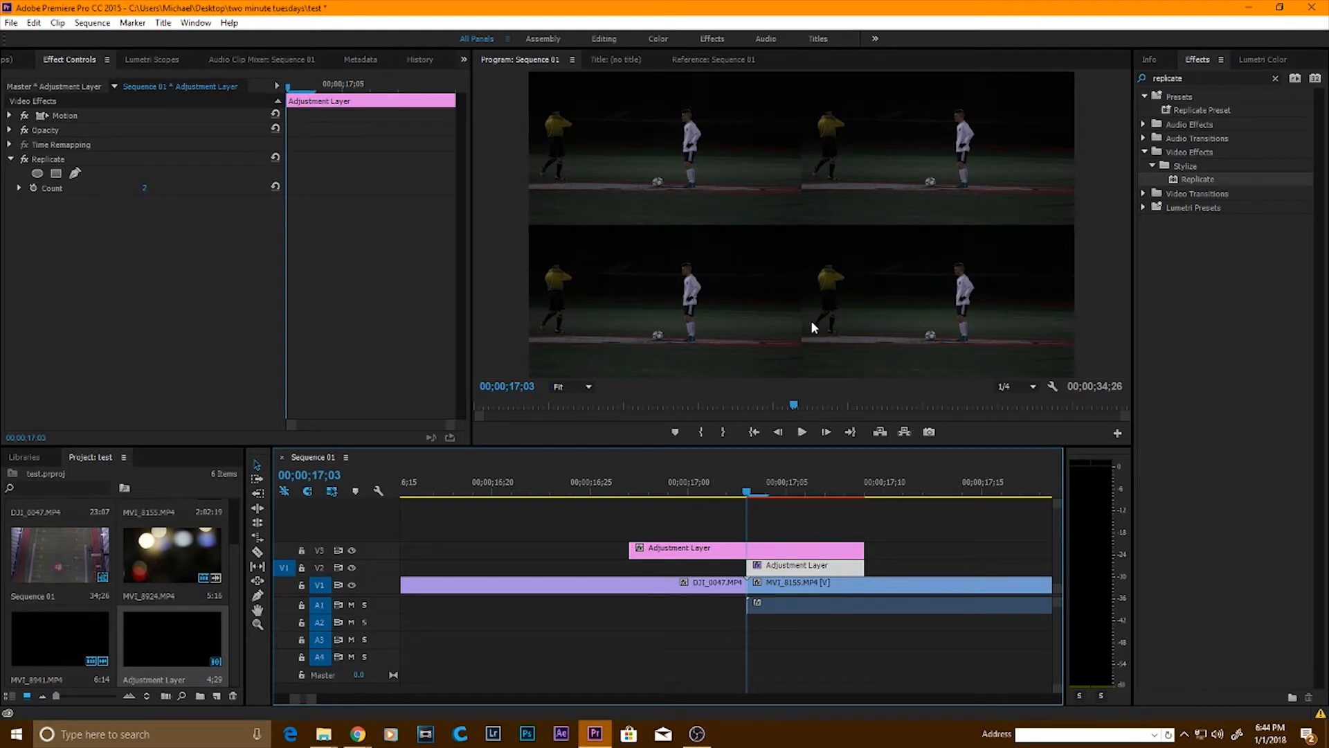
pyautogui.click(145, 188)
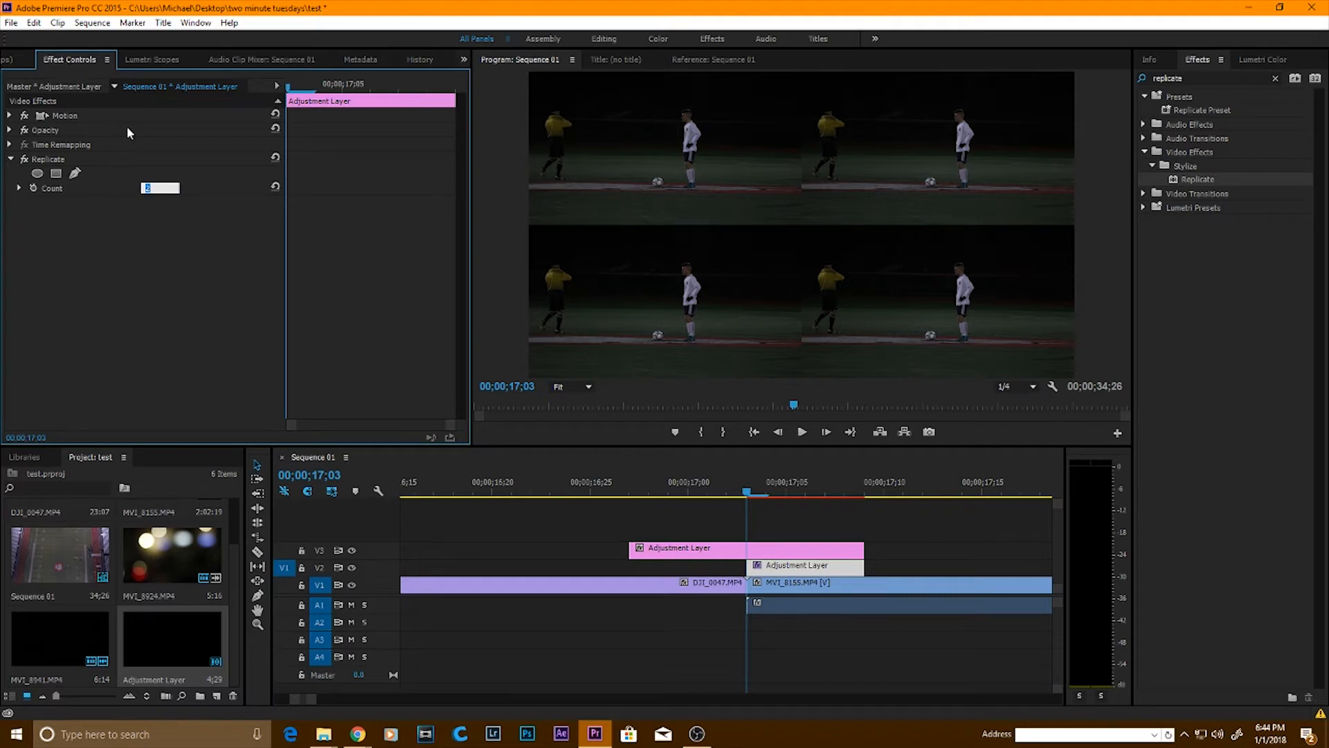
pyautogui.write('3')
pyautogui.press('Return')
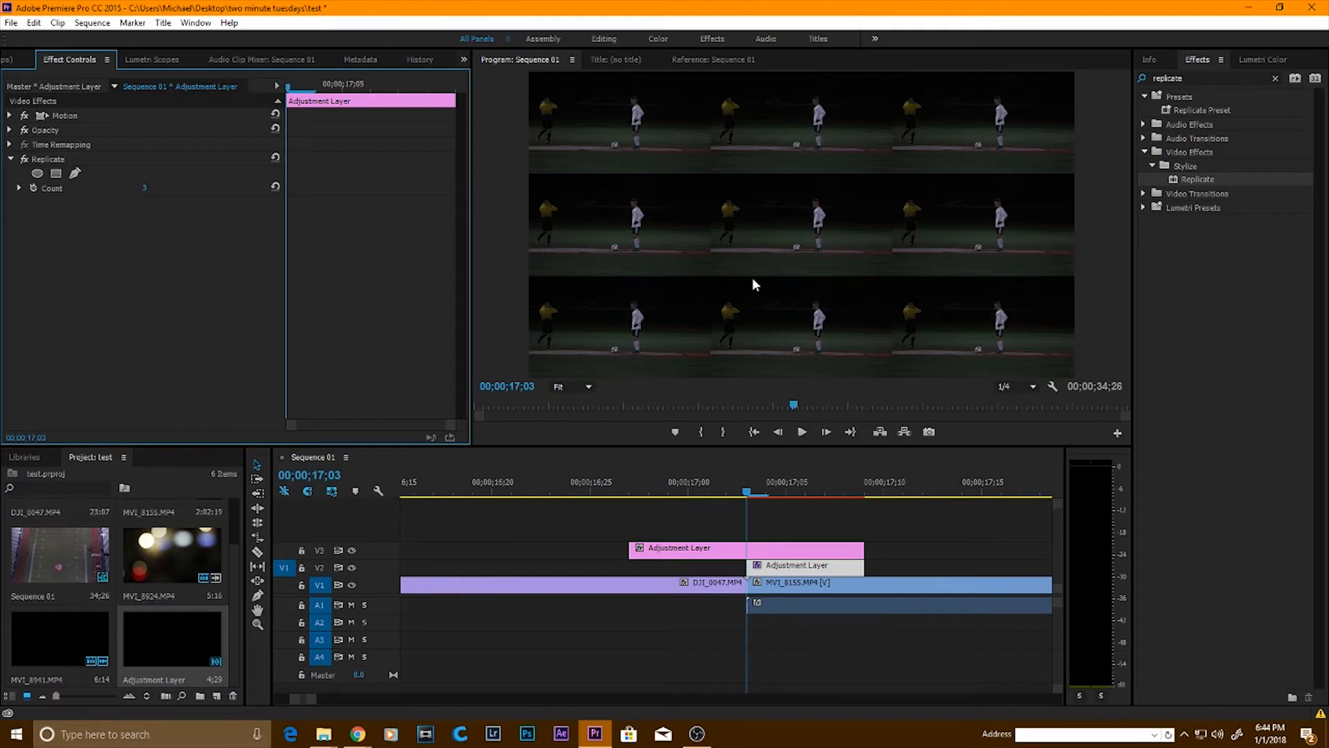
# Step: Find the Mirror video effect and apply it to the V2 adjustment layer
pyautogui.click(1194, 79)
pyautogui.press('BackSpace')
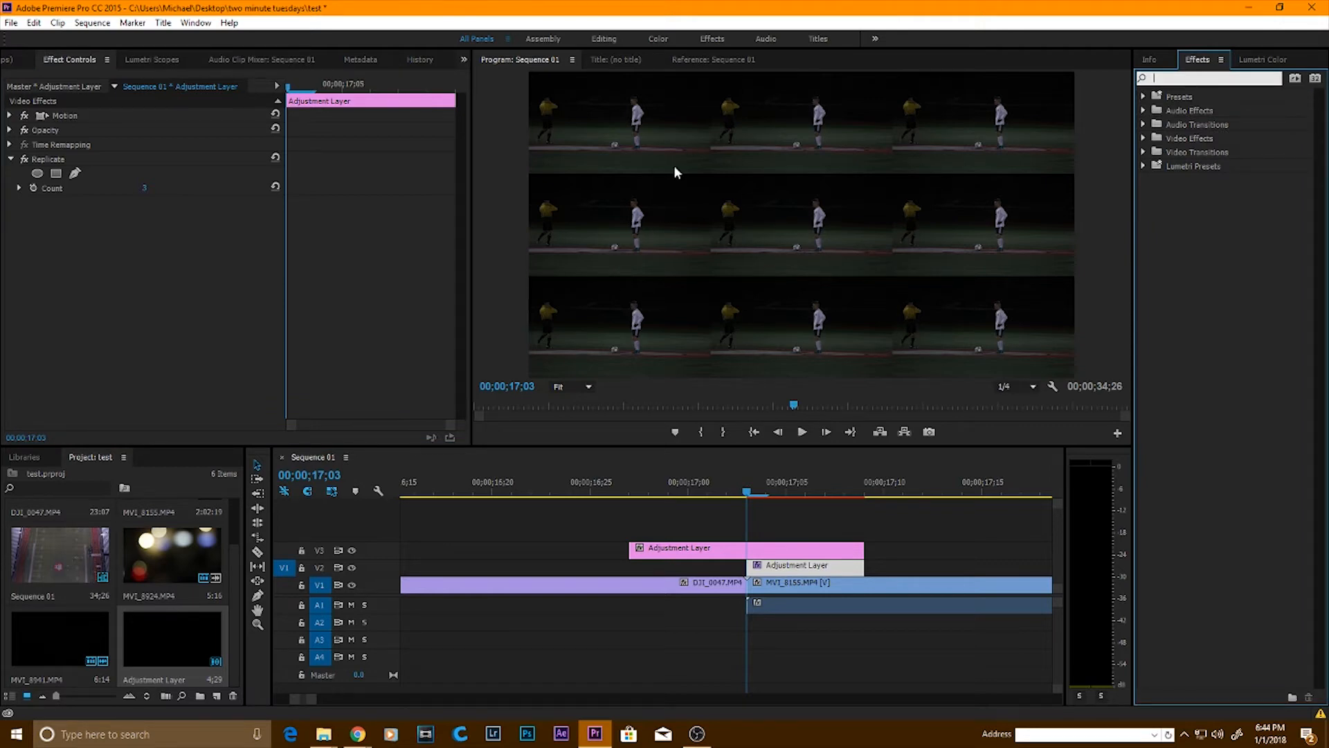
pyautogui.write('mirror')
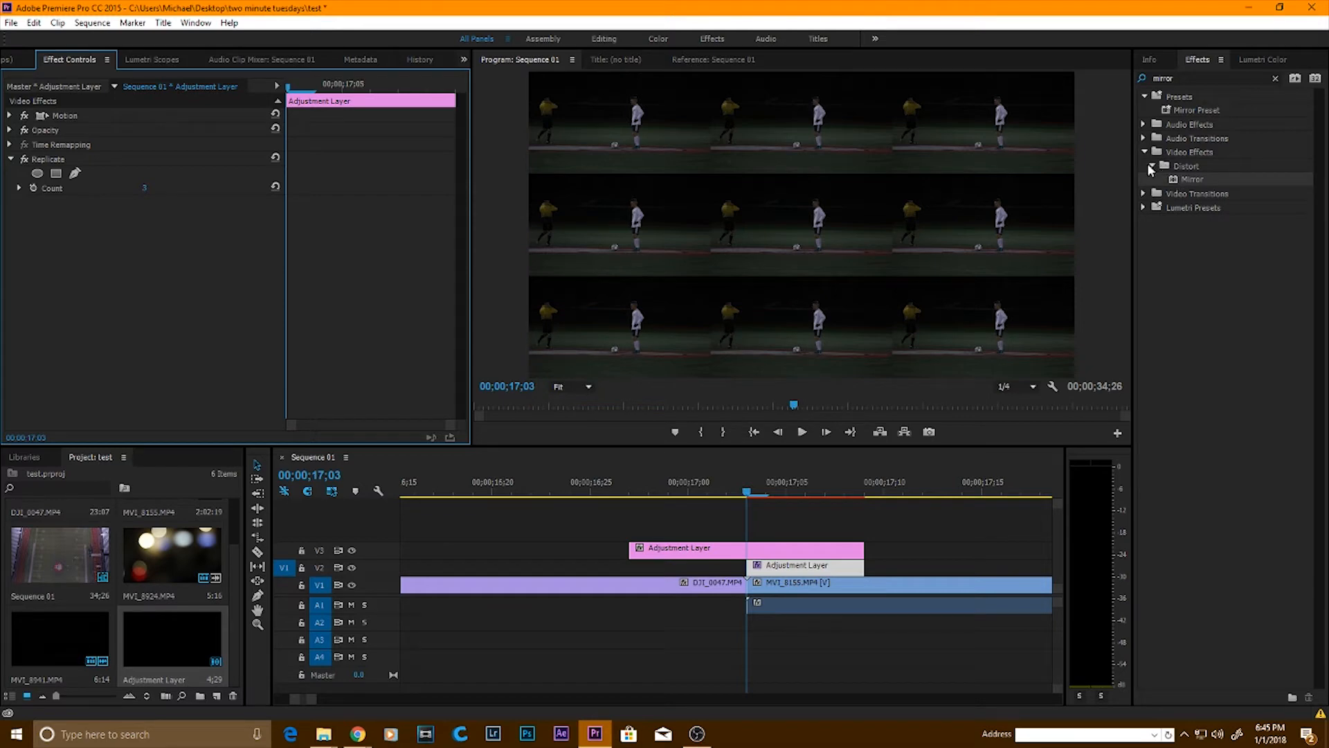
pyautogui.moveTo(1175, 184); pyautogui.dragTo(802, 569)
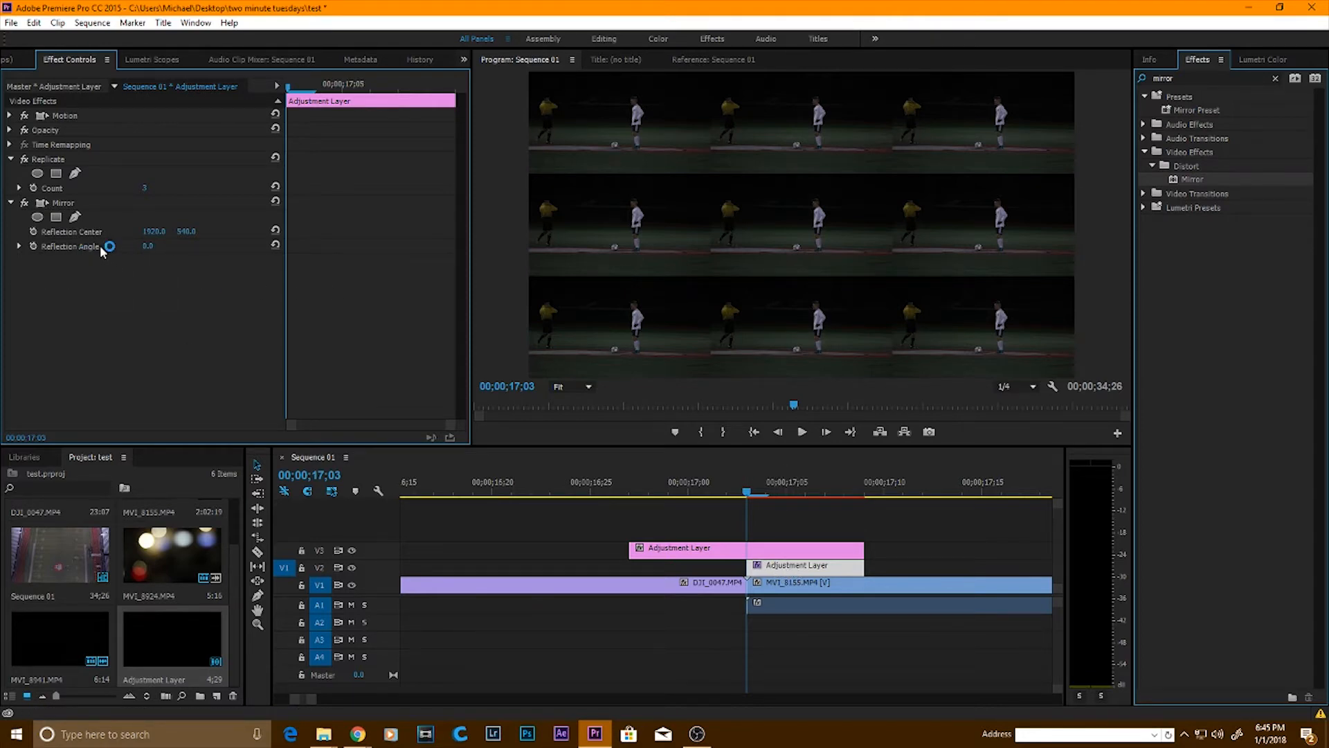
# Step: Set the first Mirror effect's Reflection Angle to 90° and the vertical value of its Reflection Center to 718
pyautogui.click(148, 246)
pyautogui.write('90')
pyautogui.press('Return')
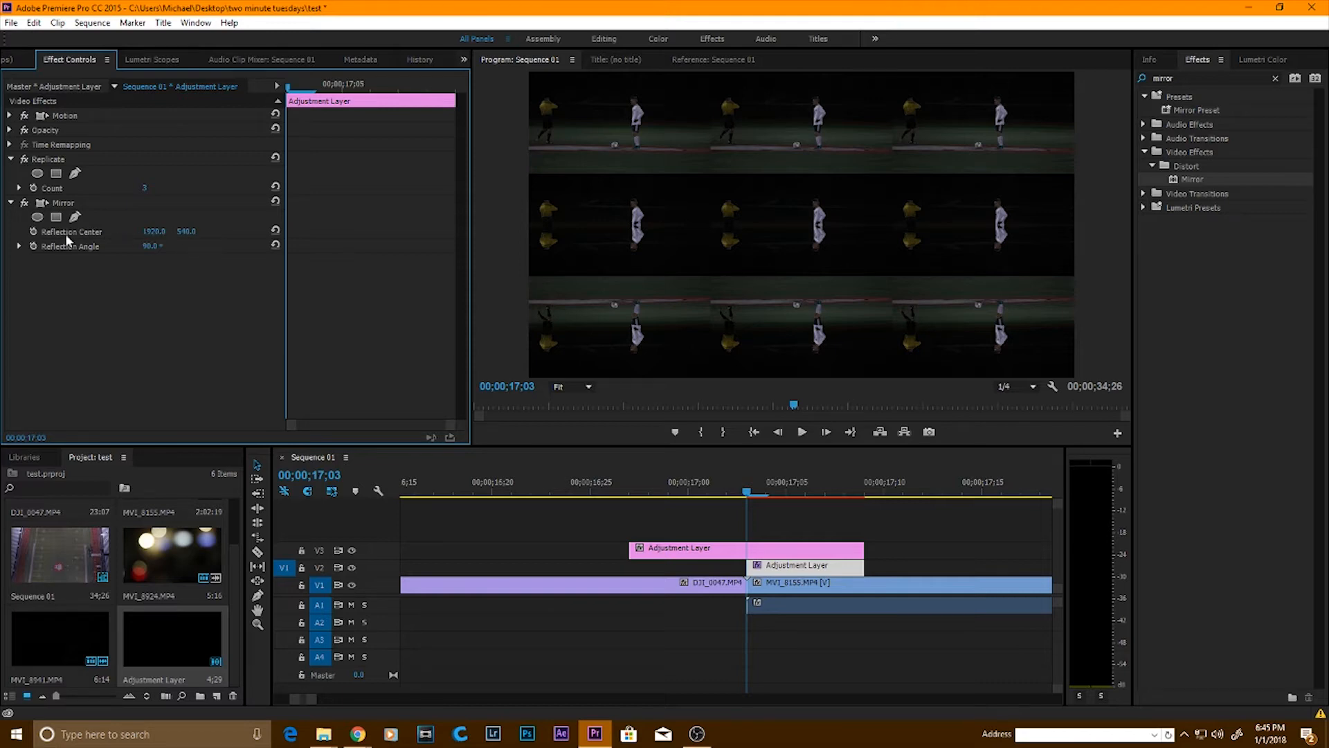
pyautogui.click(181, 233)
pyautogui.write('718')
pyautogui.press('Return')
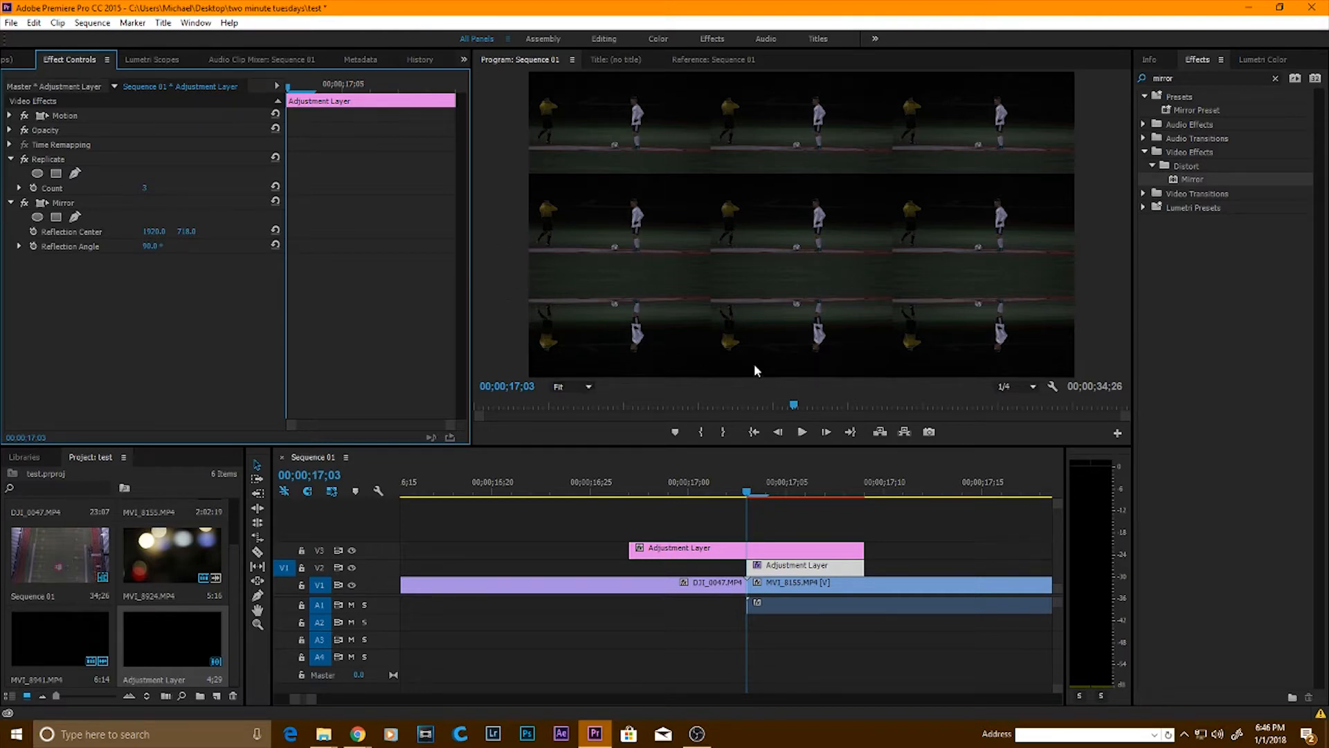
# Step: Add a second Mirror effect to the V2 adjustment layer with a vertical Reflection Center of 360 and a Reflection Angle of -90°
pyautogui.moveTo(1179, 178); pyautogui.dragTo(776, 573)
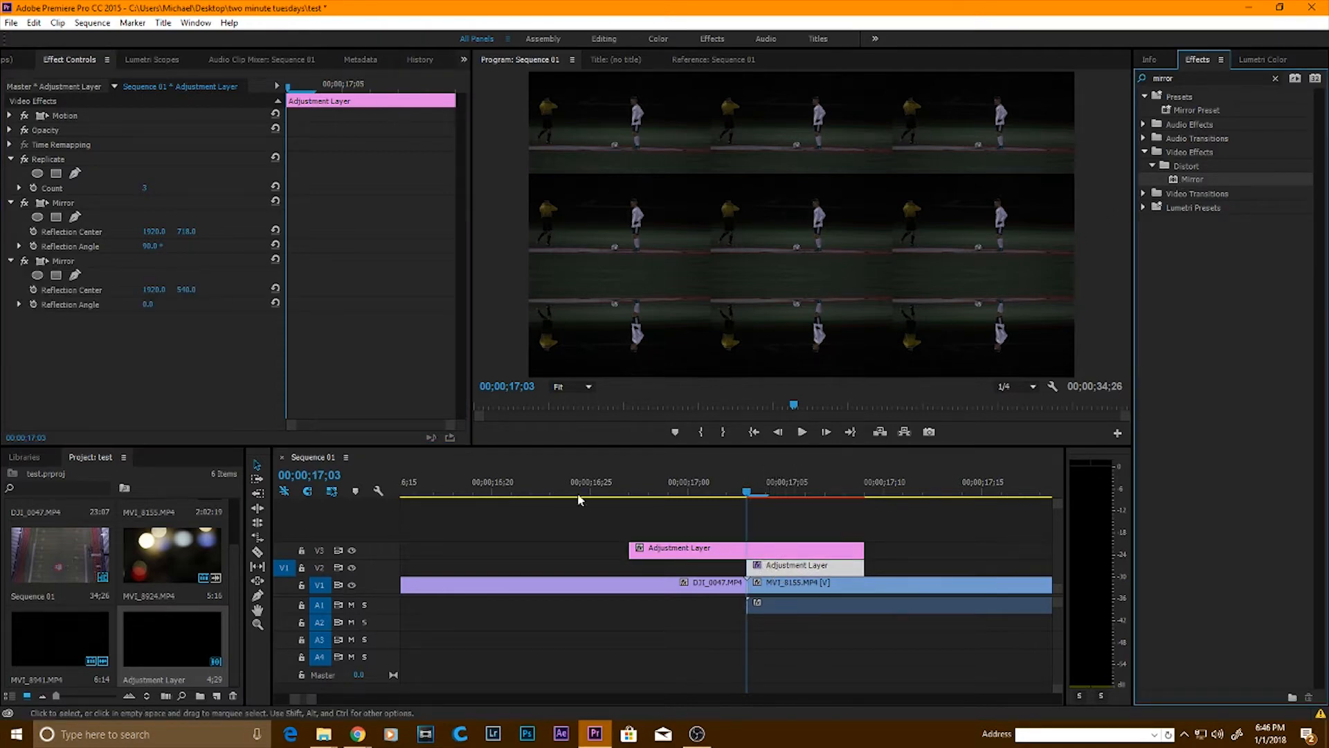
pyautogui.click(181, 290)
pyautogui.write('360')
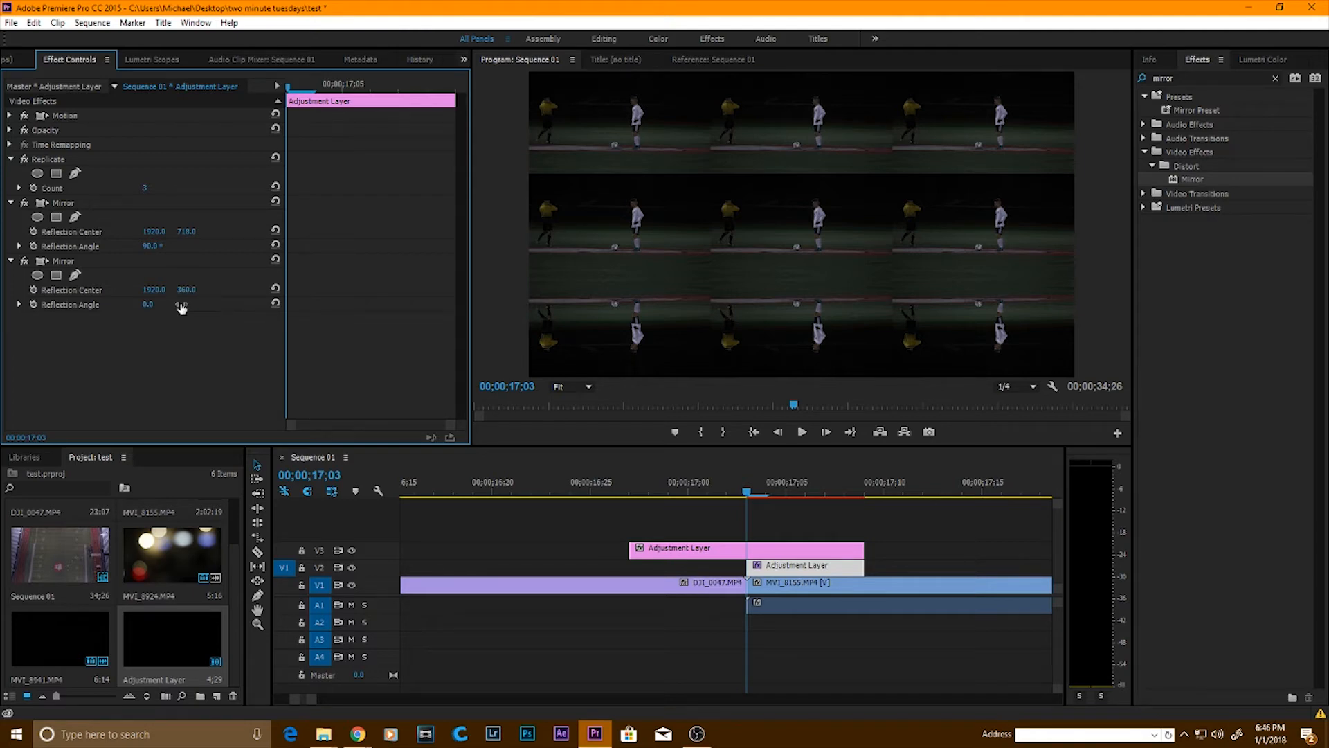
pyautogui.click(147, 304)
pyautogui.write('-90')
pyautogui.press('Return')
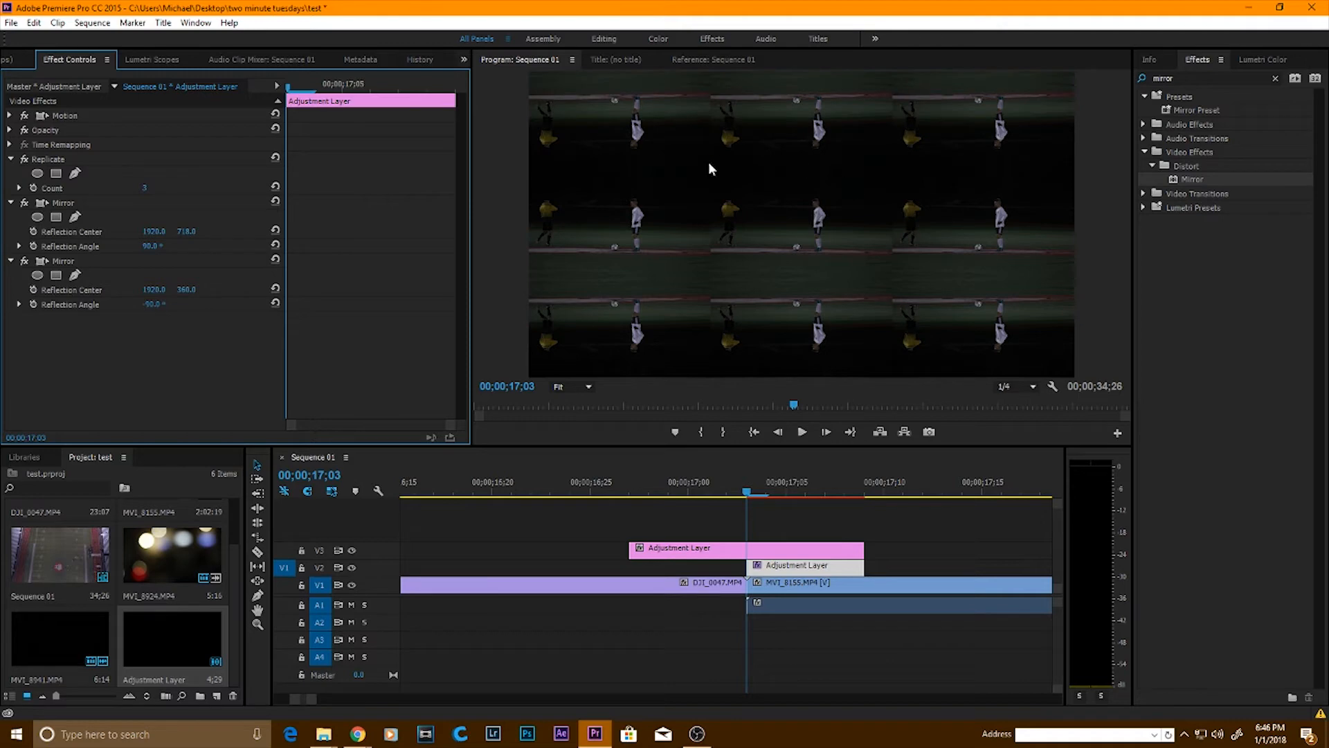
# Step: Add a third Mirror effect to the V2 adjustment layer with a horizontal Reflection Center of 639 and a Reflection Angle of 180°
pyautogui.moveTo(1176, 174); pyautogui.dragTo(800, 565)
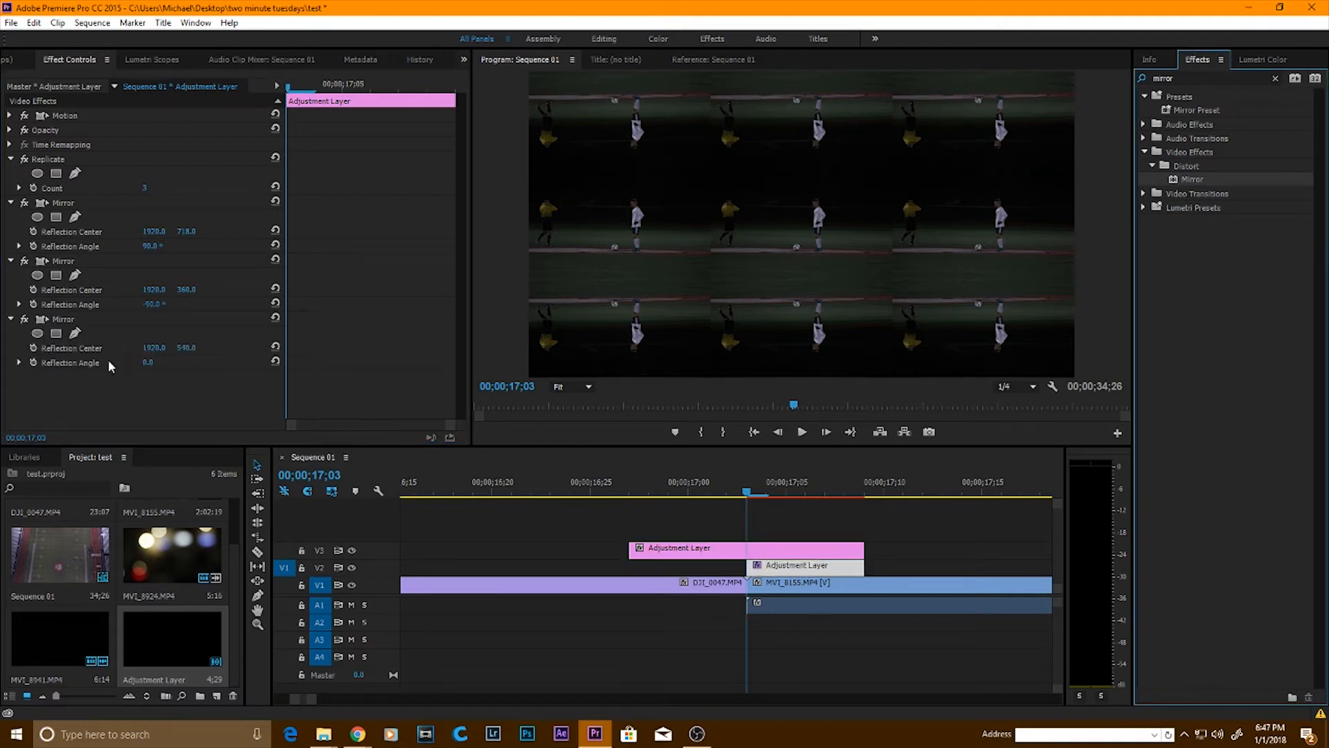
pyautogui.click(153, 348)
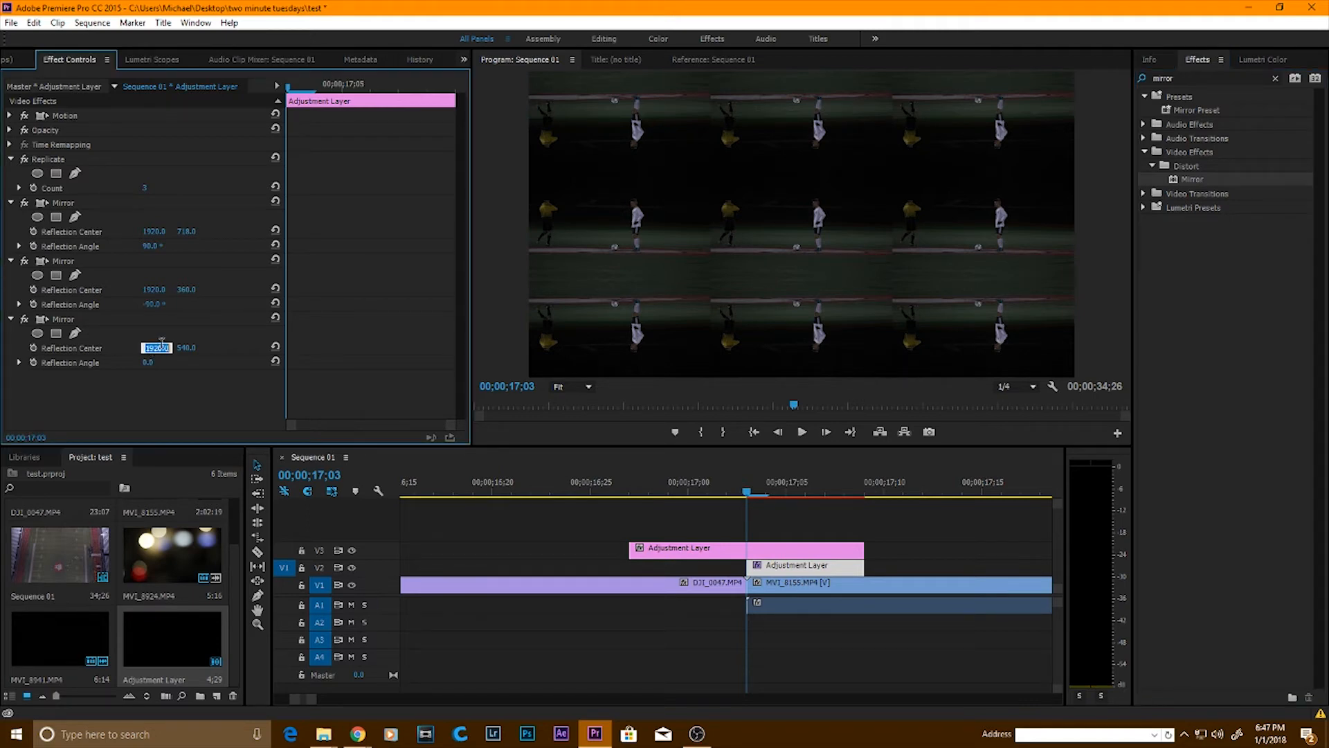
pyautogui.write('639')
pyautogui.press('Return')
pyautogui.click(147, 363)
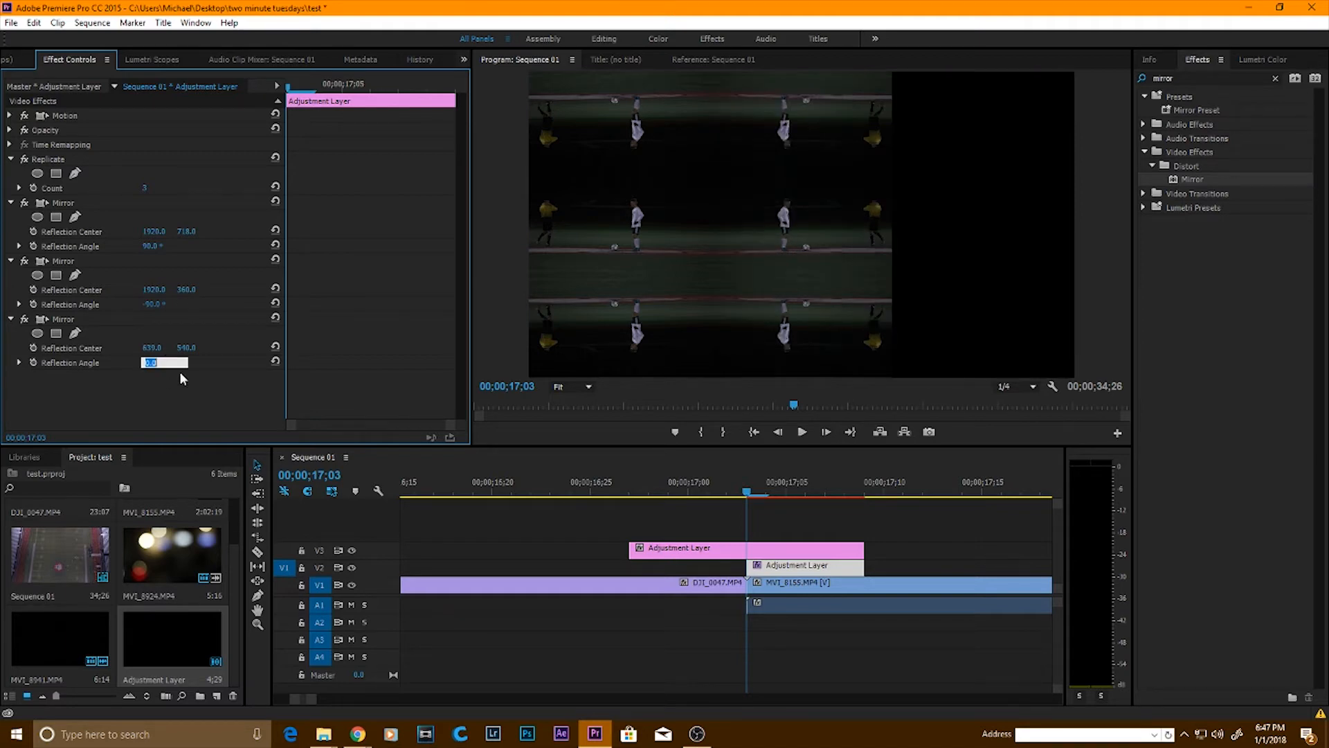
pyautogui.press('Return')
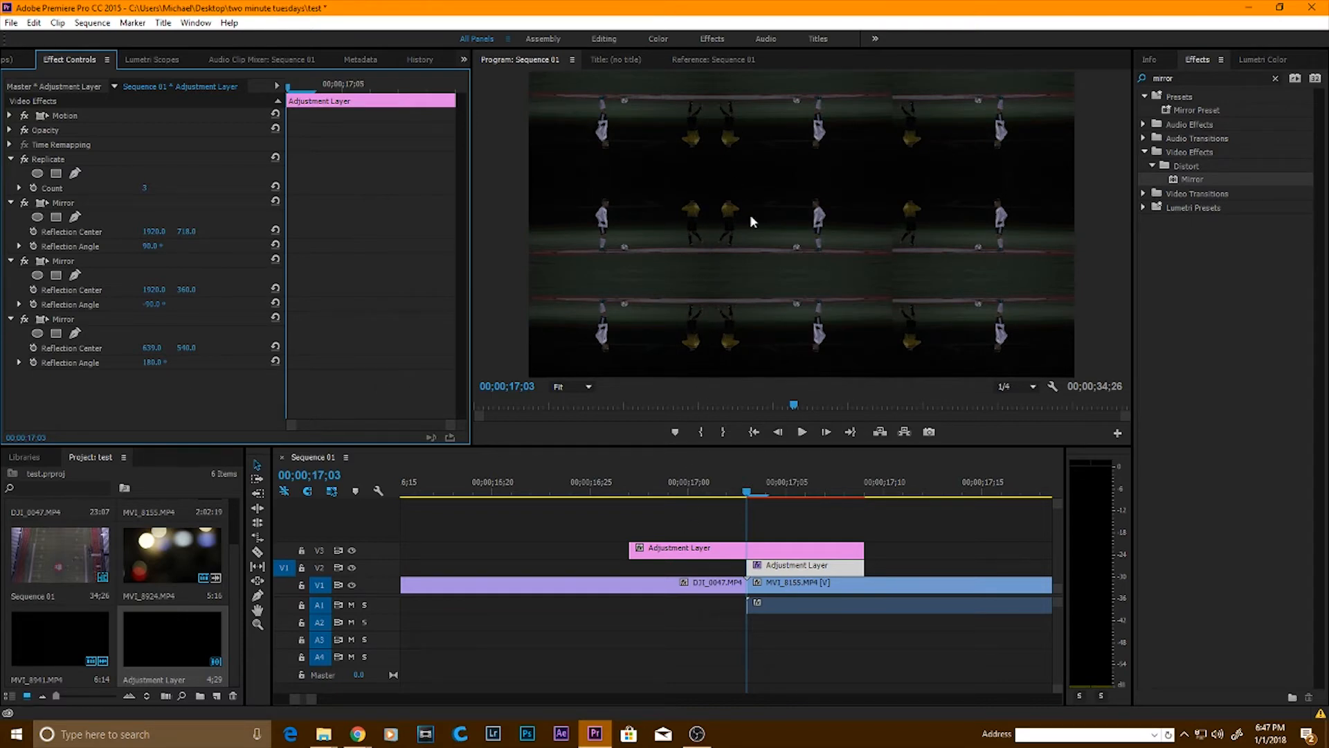
# Step: Add a fourth Mirror effect to the V2 adjustment layer with a horizontal Reflection Center of 1276 and a Reflection Angle of 360° (1x0.0°)
pyautogui.moveTo(1173, 177); pyautogui.dragTo(781, 568)
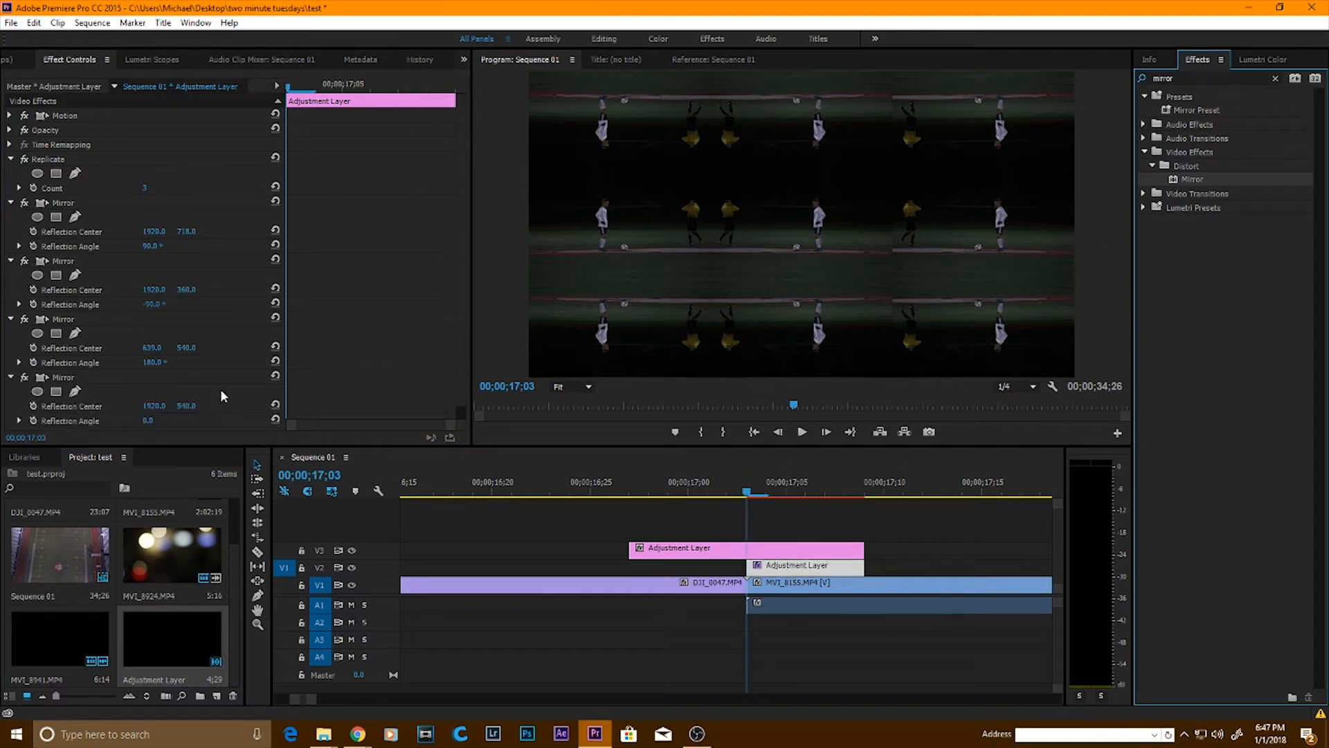
pyautogui.scroll(-1, 221, 393)
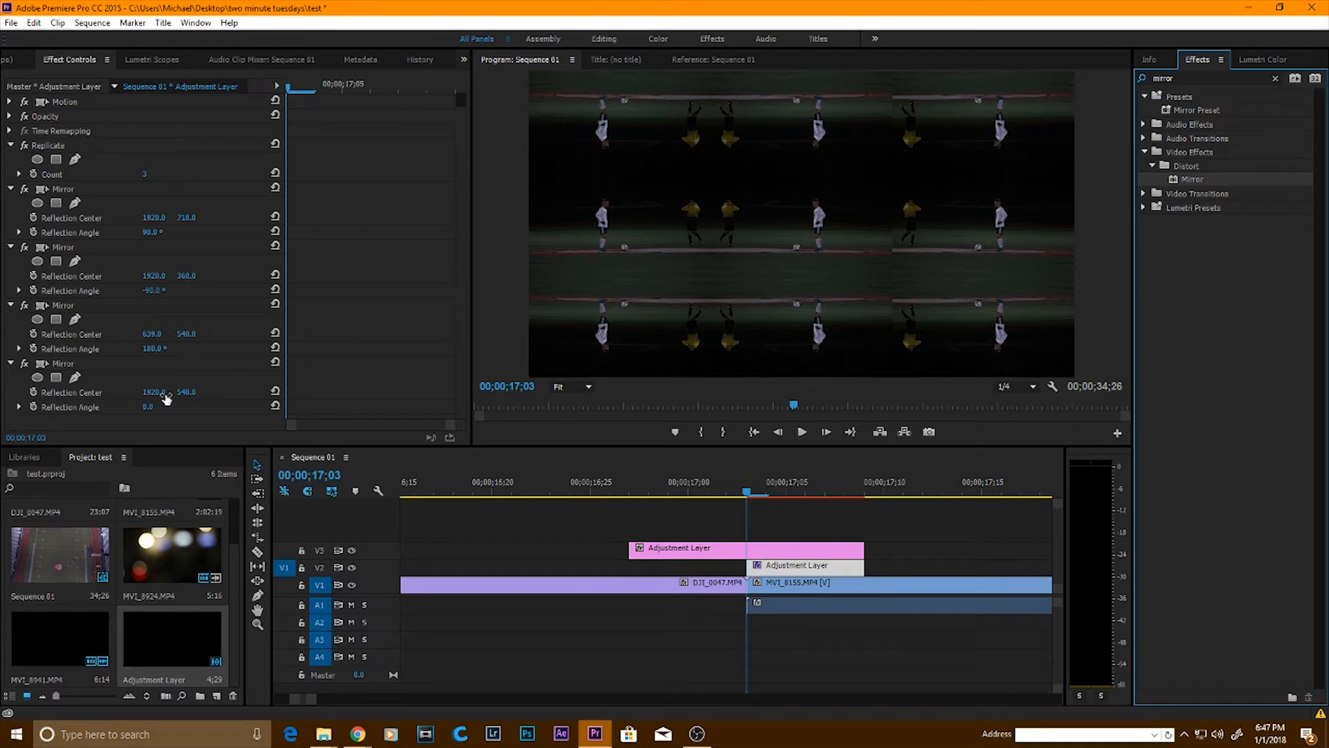
pyautogui.click(154, 393)
pyautogui.write('1276')
pyautogui.press('Return')
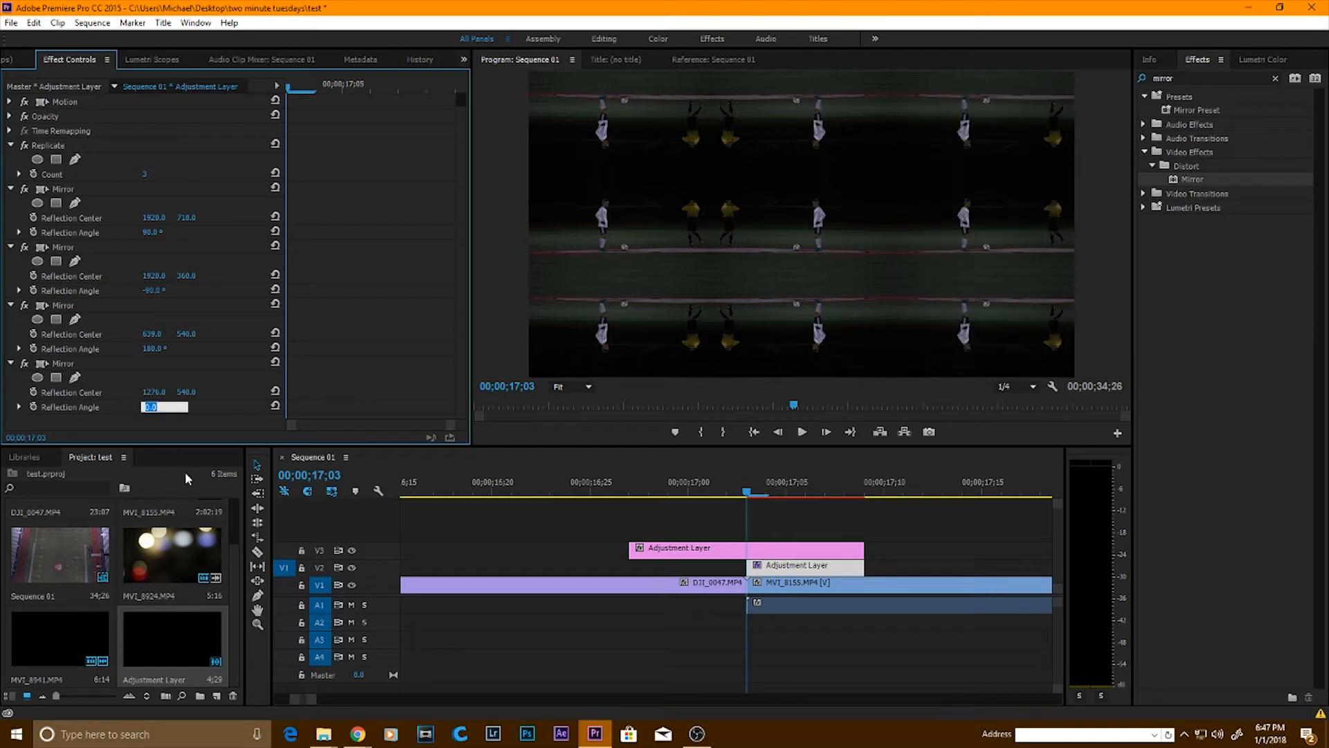
pyautogui.write('3')
pyautogui.write('80')
pyautogui.press('Return')
# Step: Apply the Transform video effect from the Distort group to the V3 adjustment layer and move the playhead to that layer's start
pyautogui.click(1196, 77)
pyautogui.press('BackSpace')
pyautogui.press('BackSpace')
pyautogui.press('BackSpace')
pyautogui.press('BackSpace')
pyautogui.press('BackSpace')
pyautogui.write('transform')
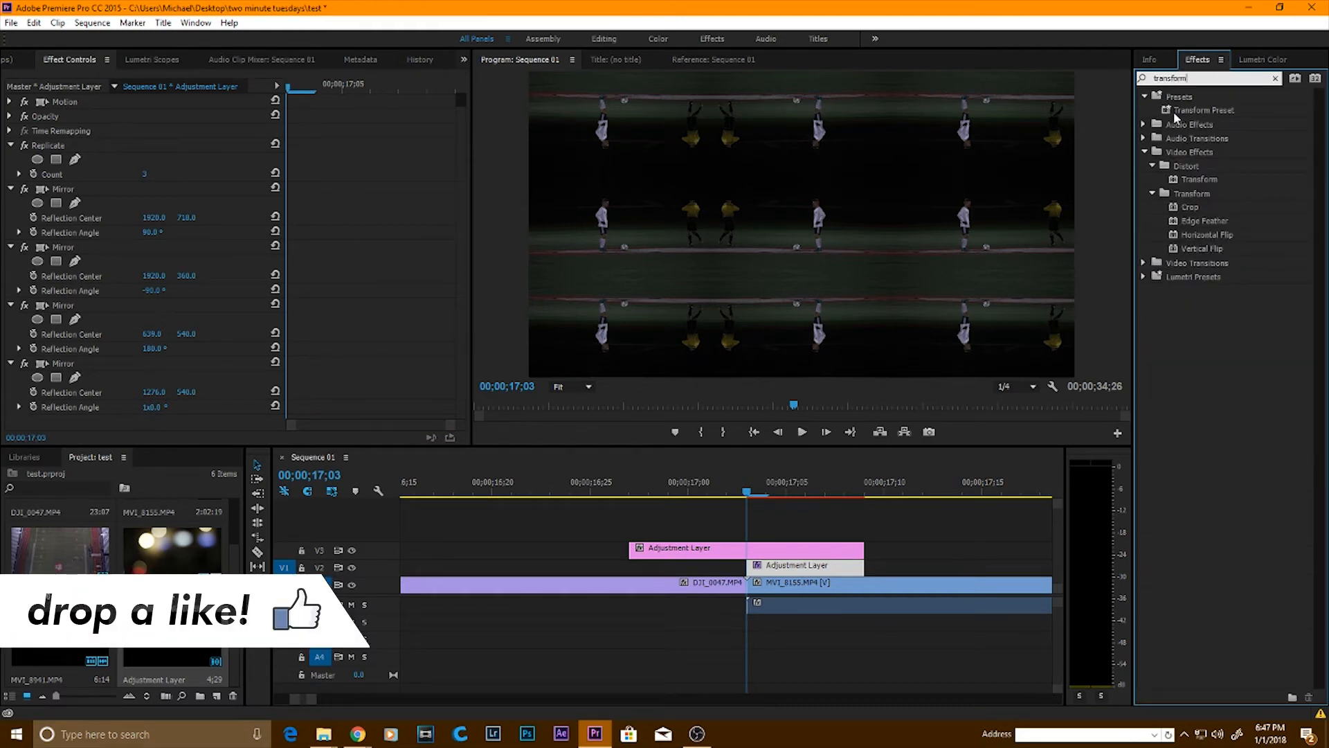
pyautogui.click(1174, 181)
pyautogui.moveTo(1174, 181); pyautogui.dragTo(762, 565)
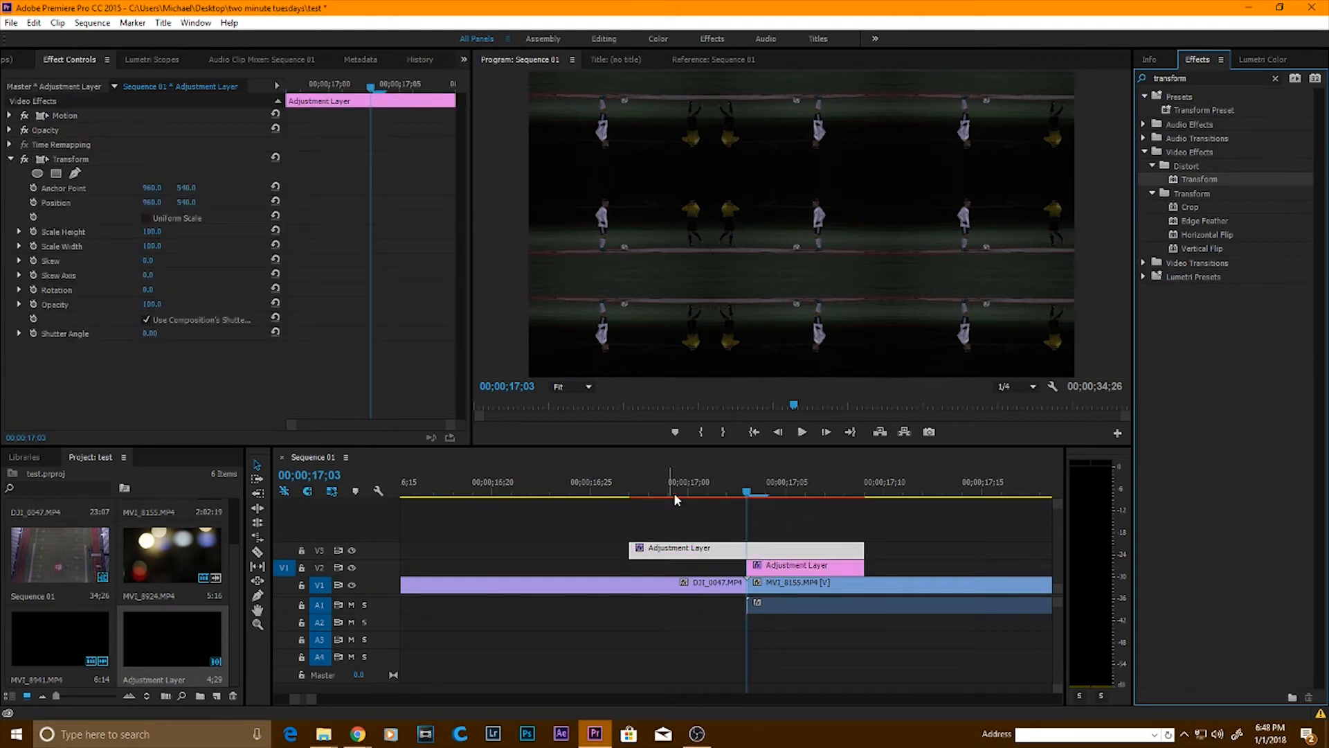
pyautogui.click(627, 493)
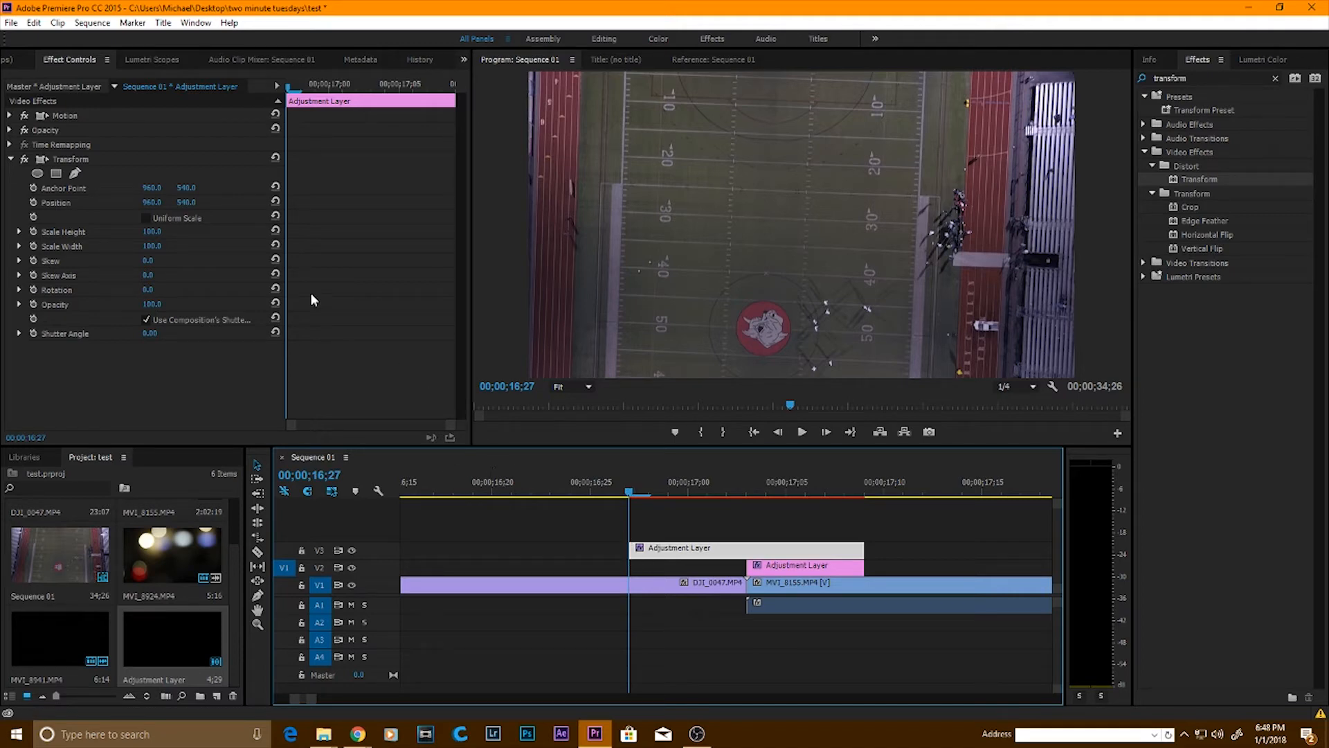
# Step: Enable Uniform Scale in the V3 layer's Transform effect and keyframe Scale from 100 at the layer's start to 300 at its end
pyautogui.click(145, 217)
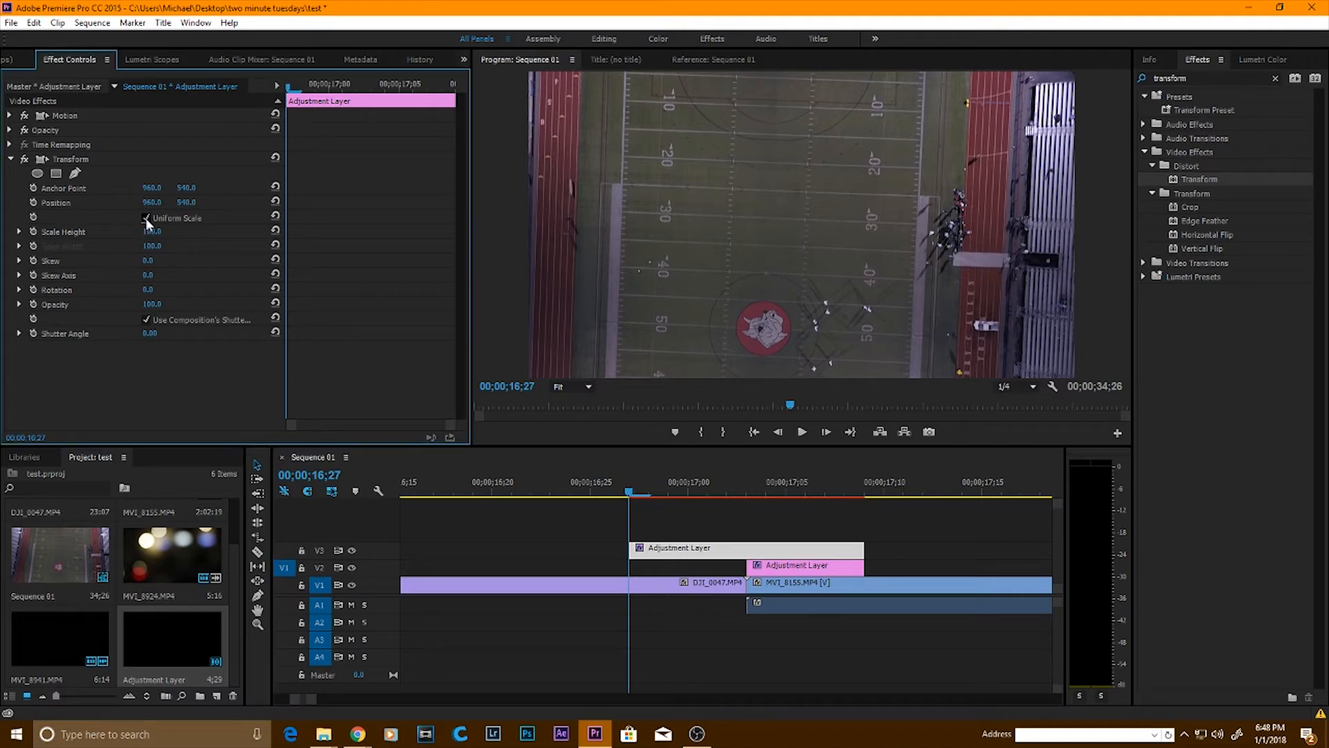
pyautogui.click(34, 232)
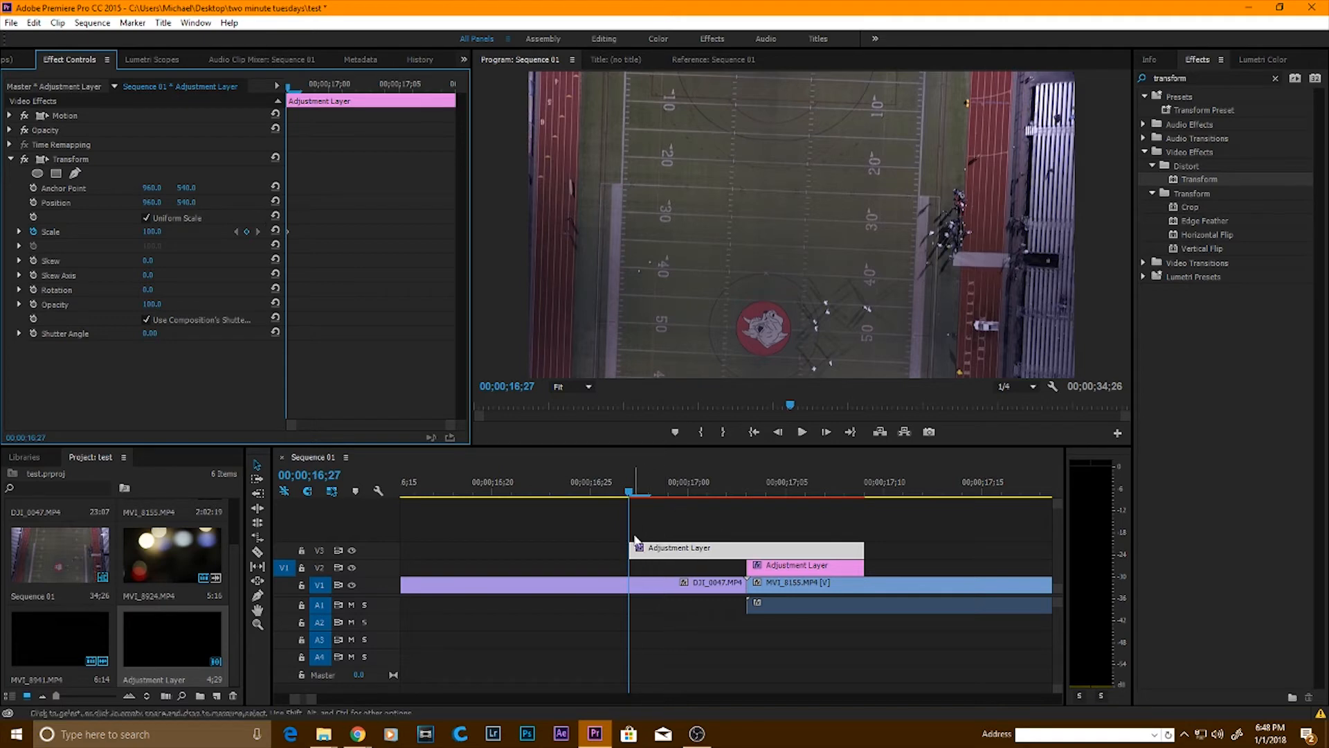
pyautogui.moveTo(653, 490); pyautogui.dragTo(864, 496)
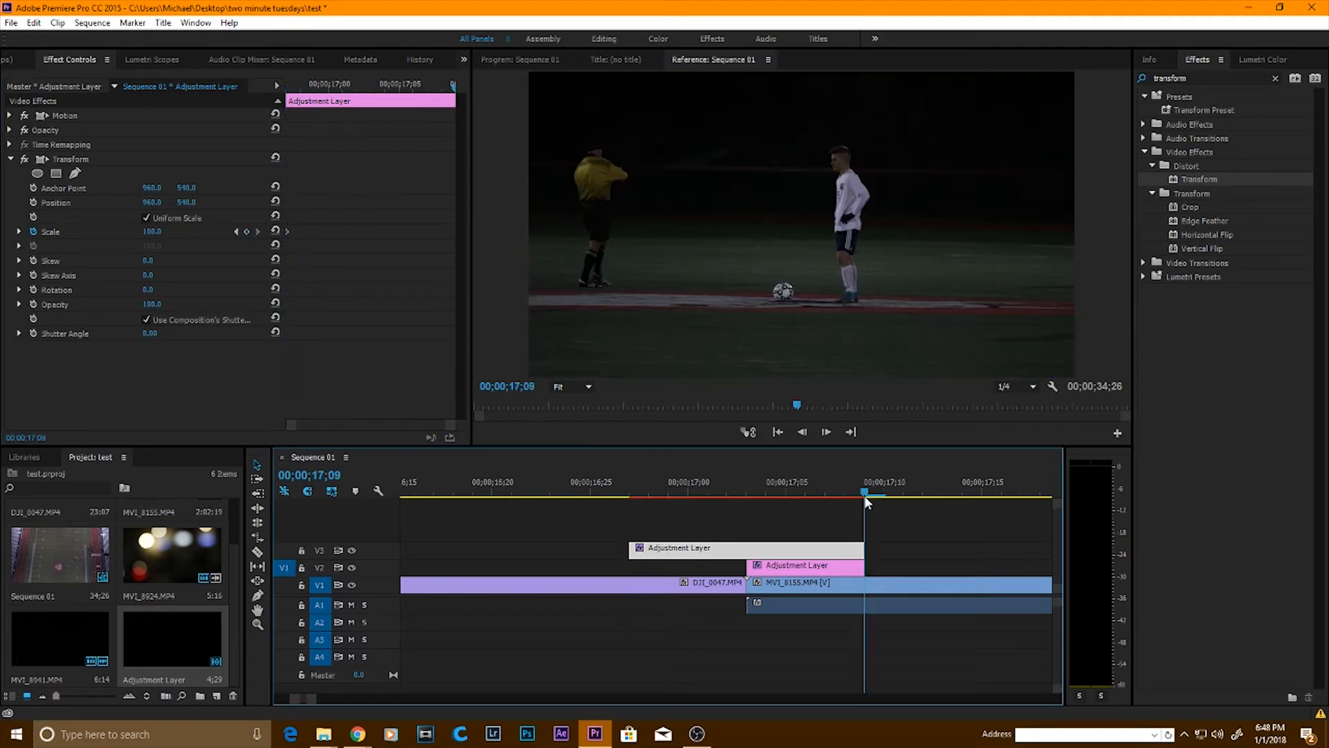
pyautogui.click(159, 232)
pyautogui.write('300')
pyautogui.press('Return')
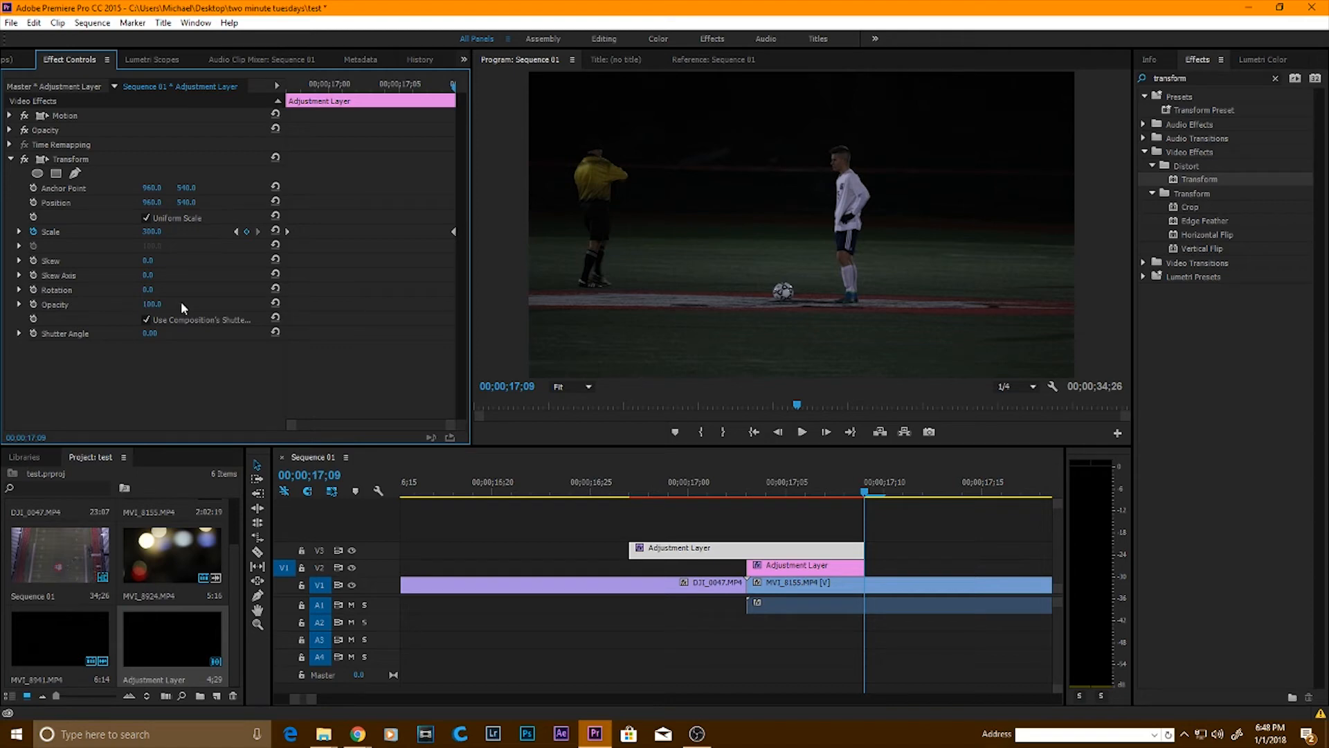
# Step: Turn off Use Composition's Shutter Angle in the Transform effect and set its Shutter Angle to 294
pyautogui.click(147, 320)
pyautogui.click(149, 333)
pyautogui.moveTo(157, 334); pyautogui.dragTo(182, 335)
pyautogui.moveTo(159, 335); pyautogui.dragTo(142, 335)
# Step: Mark in and out points at the start and end of the V3 adjustment layer and render that range
pyautogui.click(632, 493)
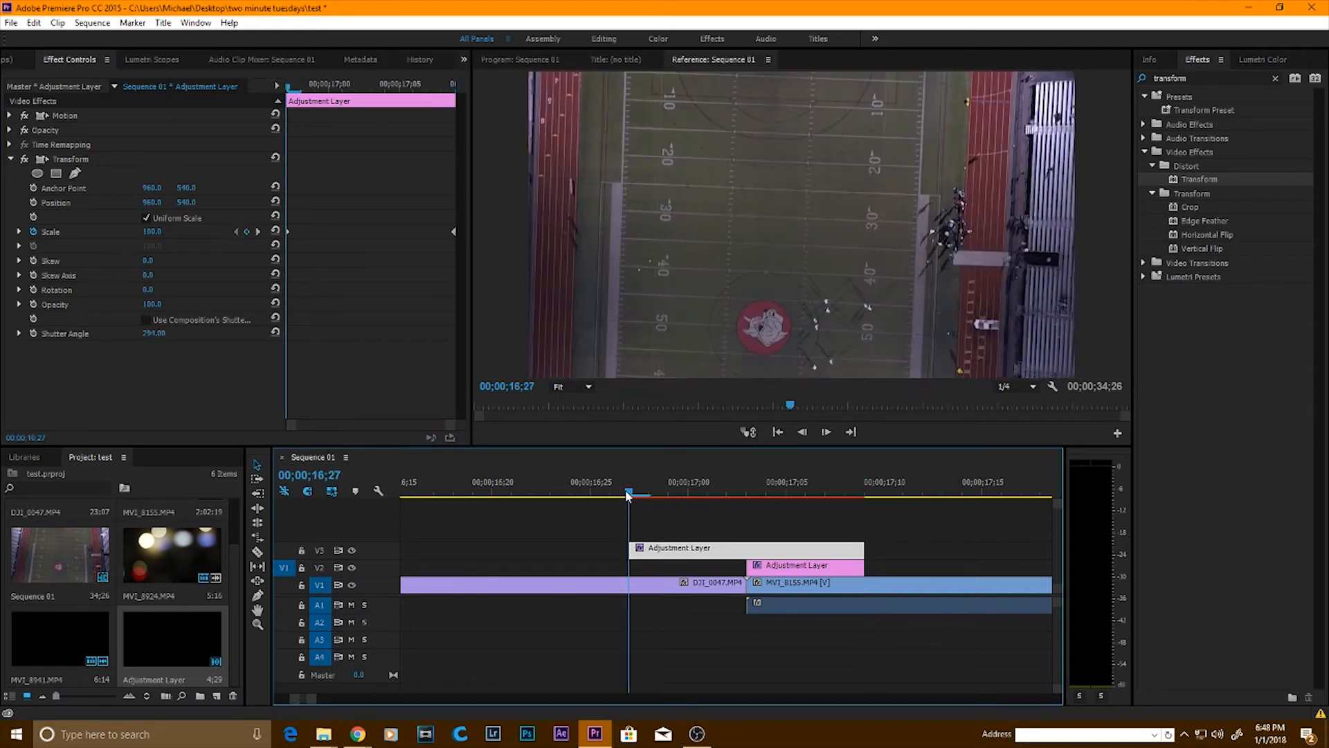
pyautogui.press('i')
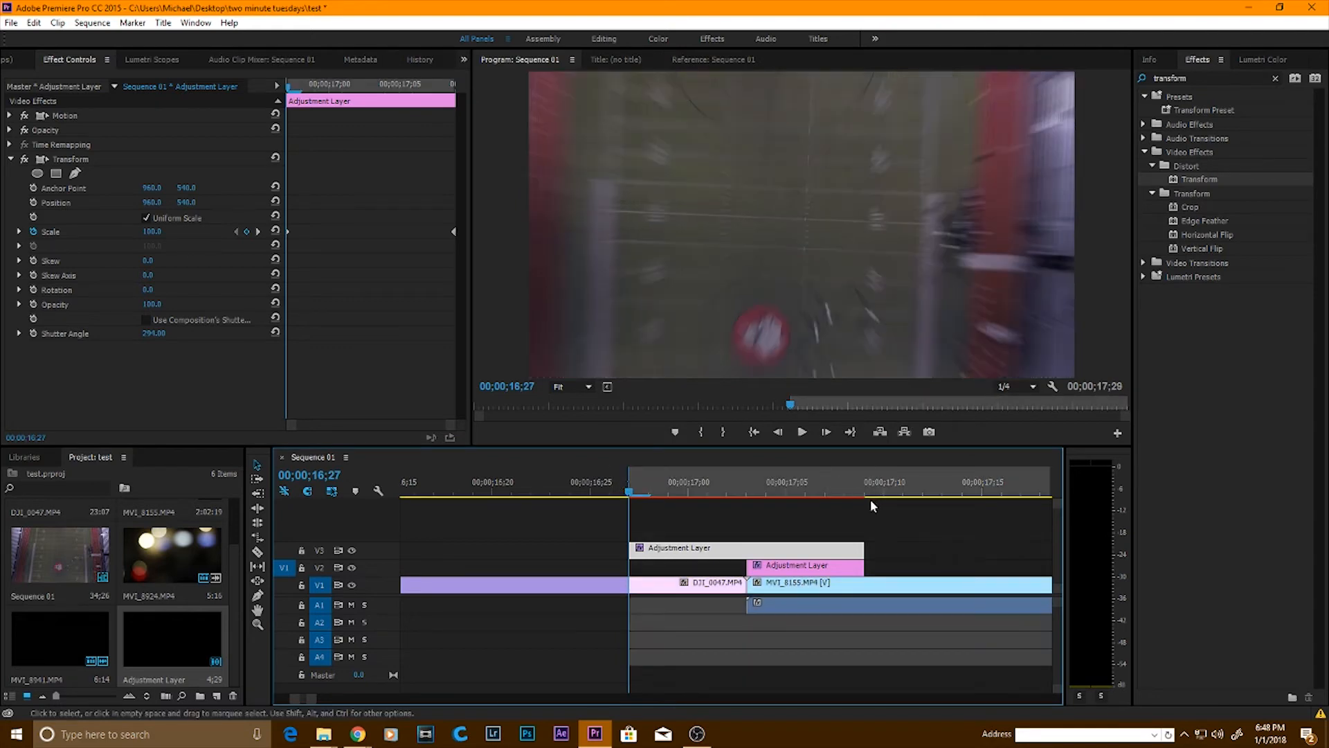
pyautogui.click(867, 494)
pyautogui.press('o')
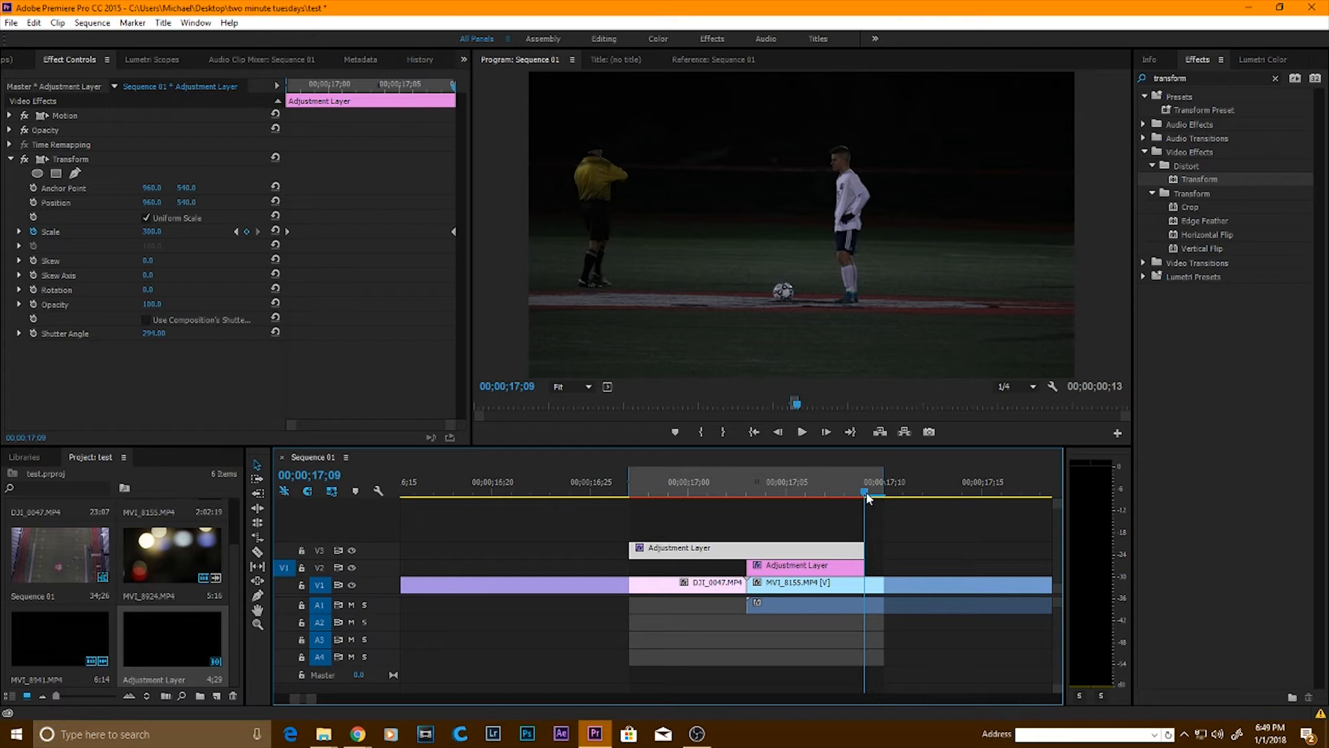
pyautogui.press('Return')
# Step: Play back the rendered transition from about ten frames before the V3 adjustment layer
pyautogui.moveTo(865, 494); pyautogui.dragTo(414, 478)
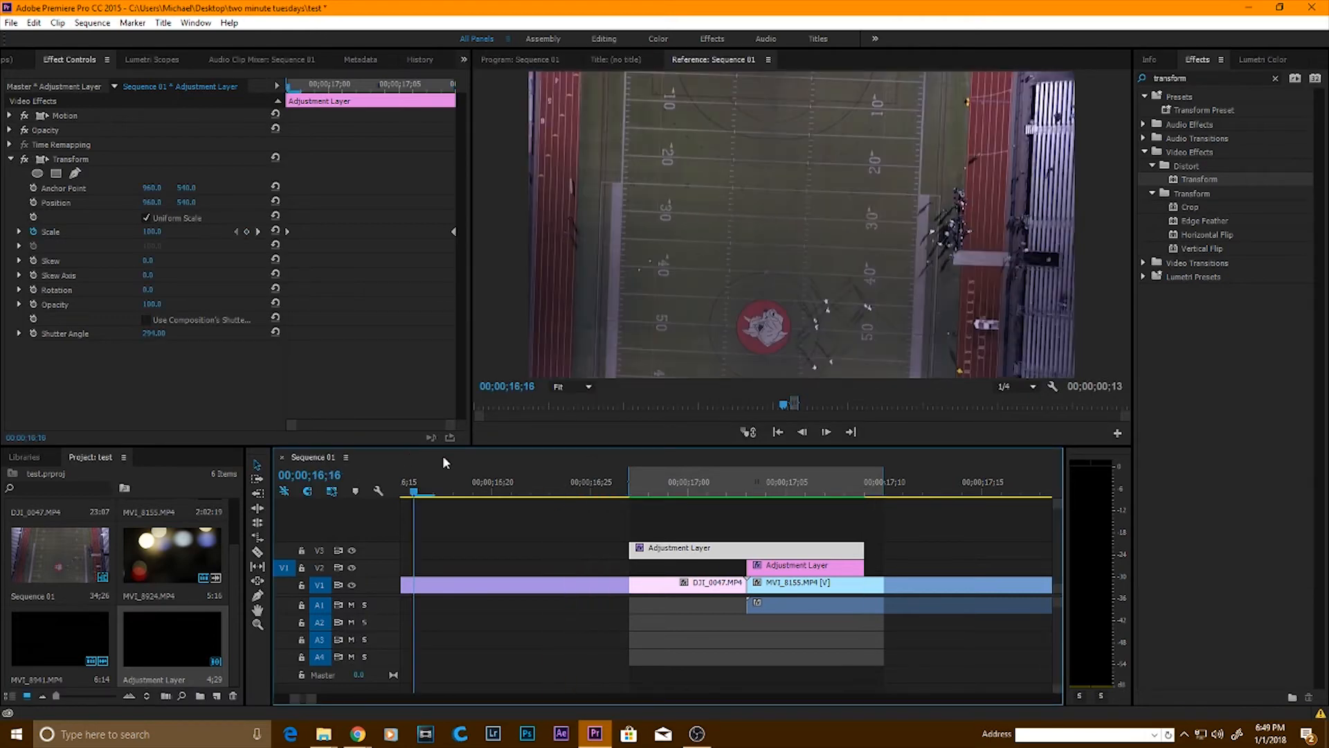
pyautogui.press('space')
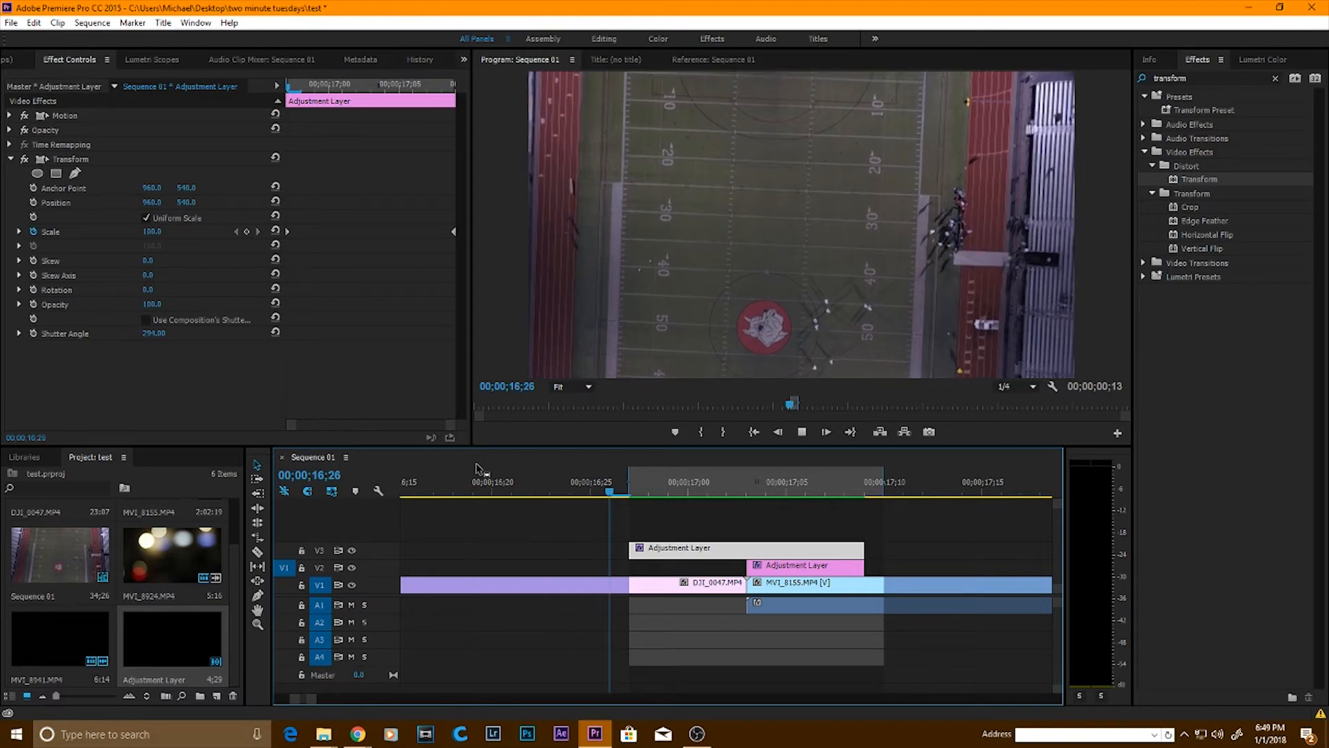
pyautogui.press('space')
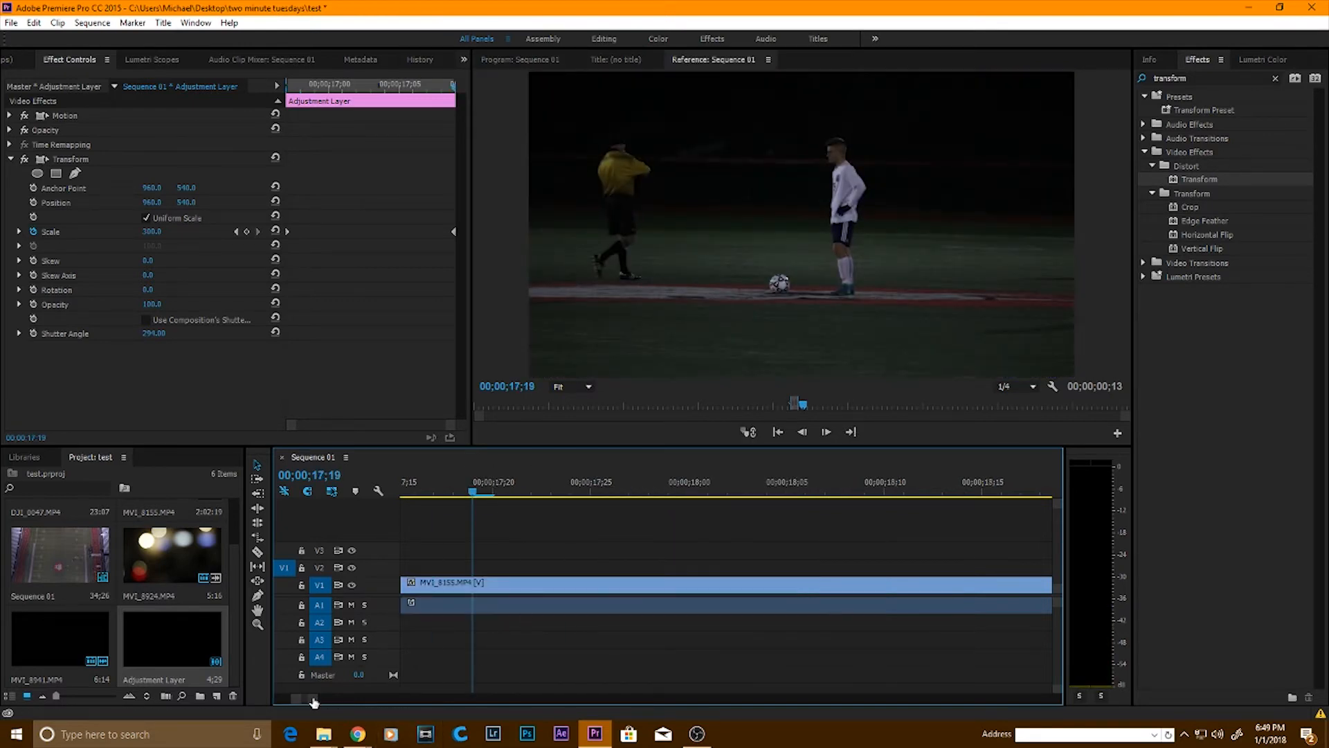
# Step: Copy the V2 and V3 adjustment layers together to the cut between MVI_8155.MP4 and MVI_8924.MP4
pyautogui.moveTo(315, 700); pyautogui.dragTo(414, 699)
pyautogui.moveTo(723, 490); pyautogui.dragTo(714, 492)
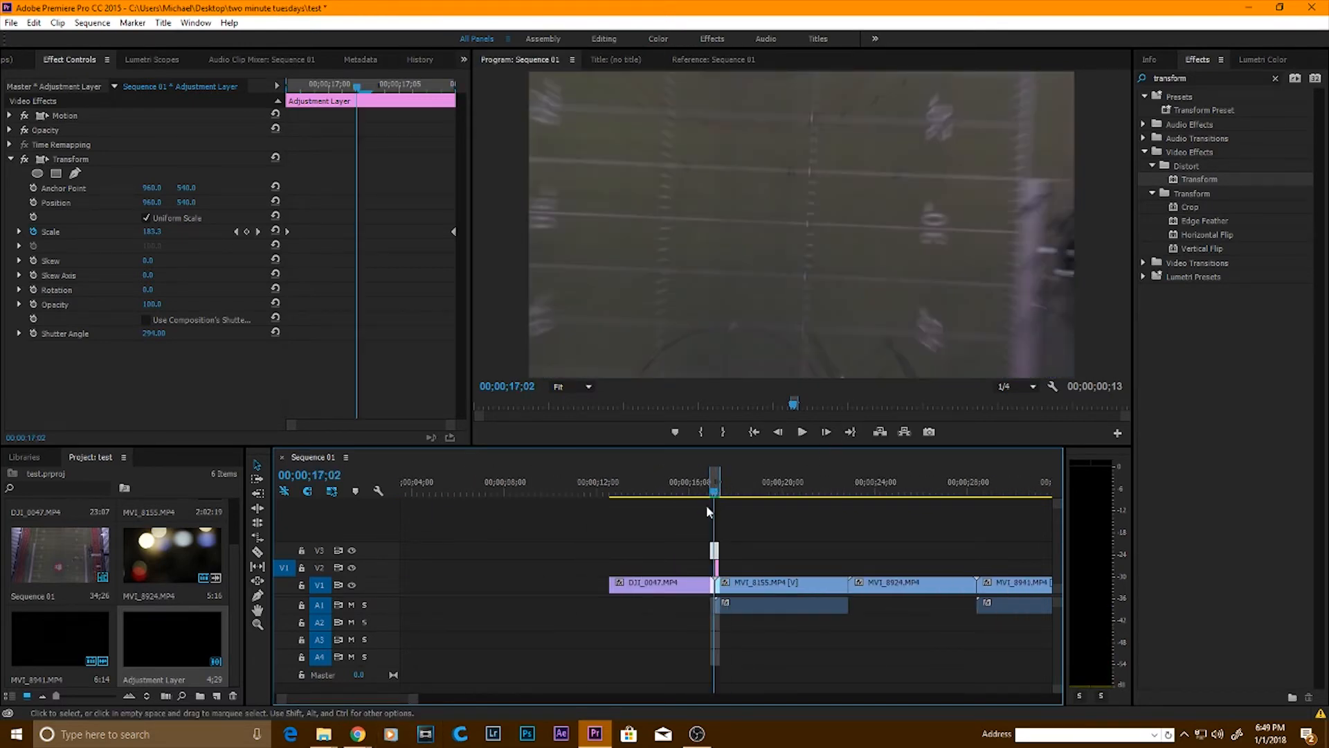
pyautogui.moveTo(417, 703); pyautogui.dragTo(350, 700)
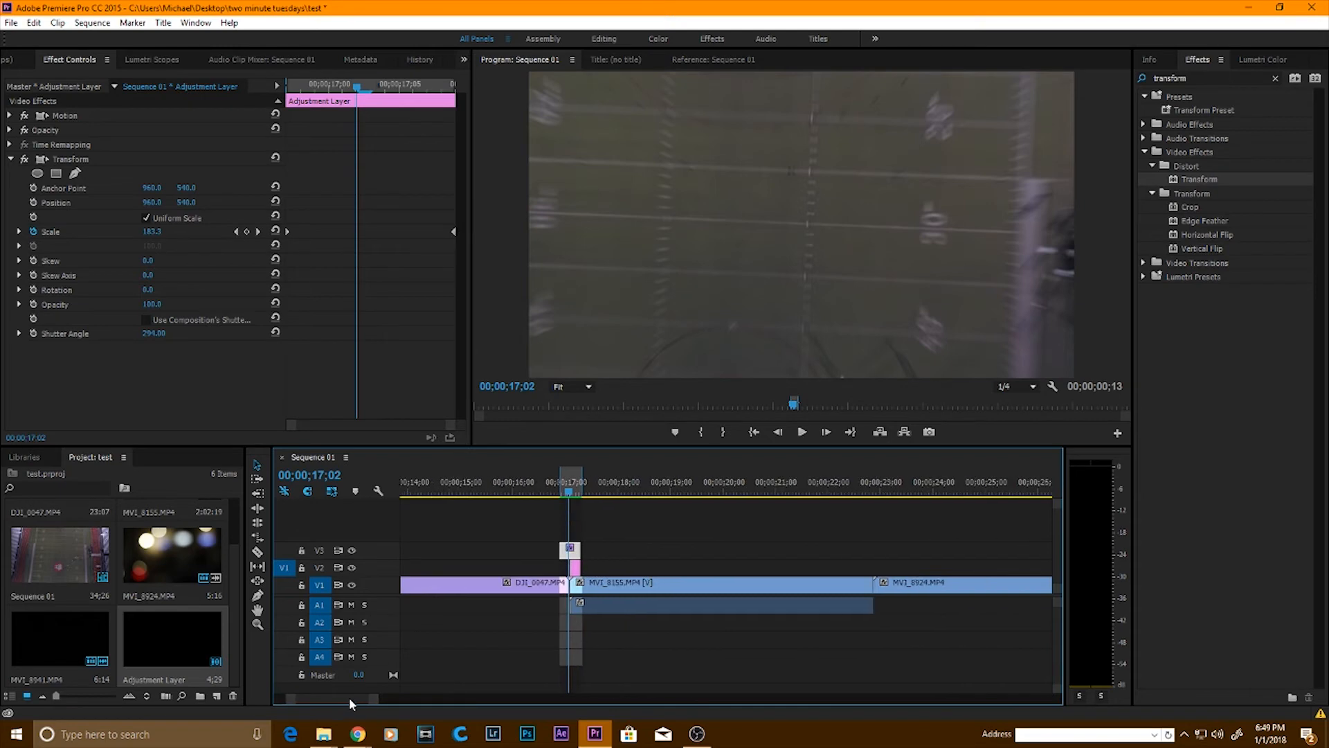
pyautogui.keyDown('shift'); pyautogui.click(576, 564); pyautogui.keyUp('shift')
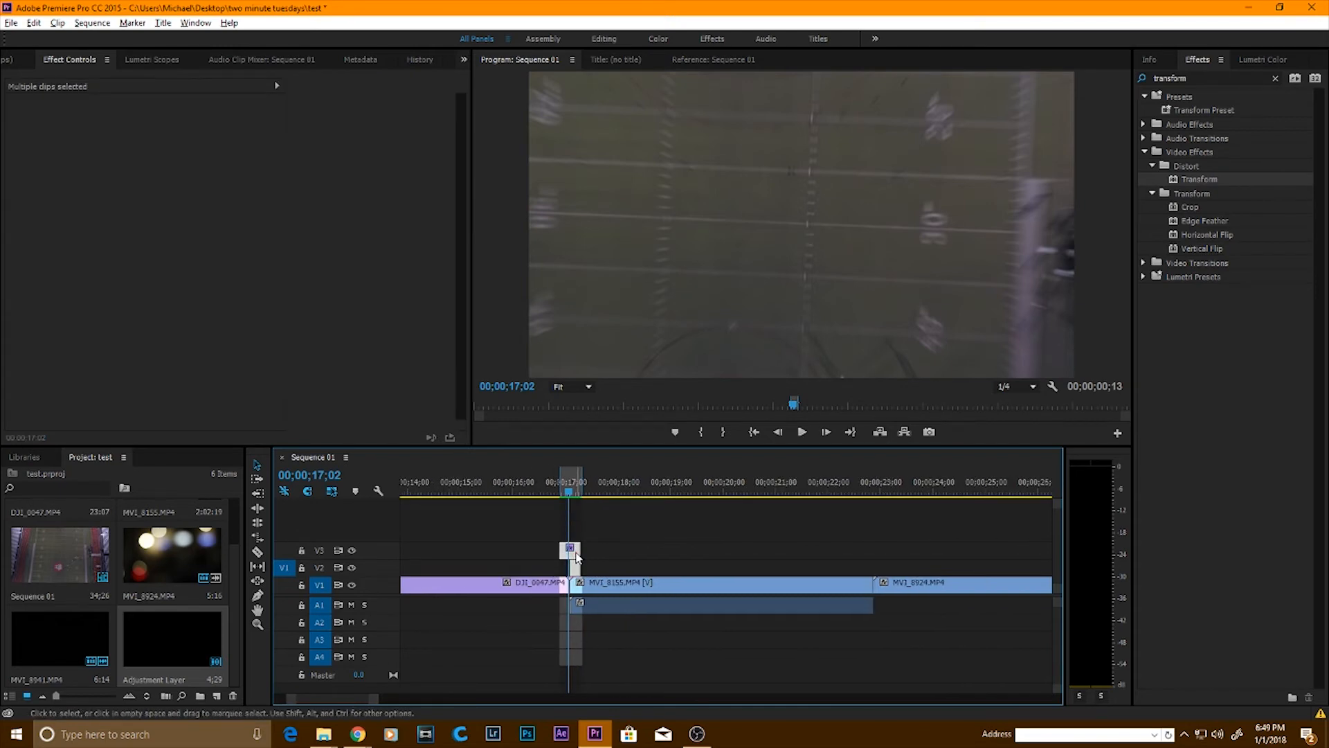
pyautogui.moveTo(577, 553); pyautogui.dragTo(875, 552)
pyautogui.click(876, 494)
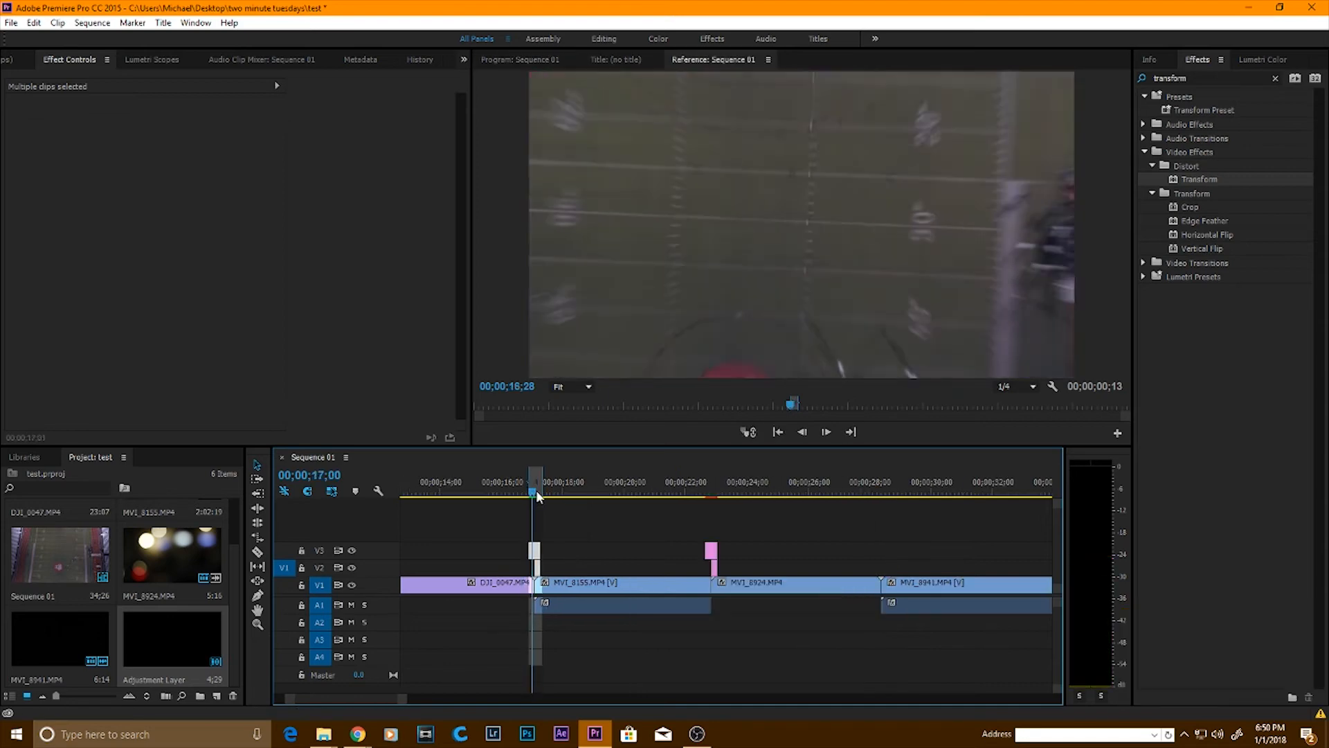
# Step: Select the V3 adjustment layer of the first transition, clear the effects search and expand the Presets folder
pyautogui.press('space')
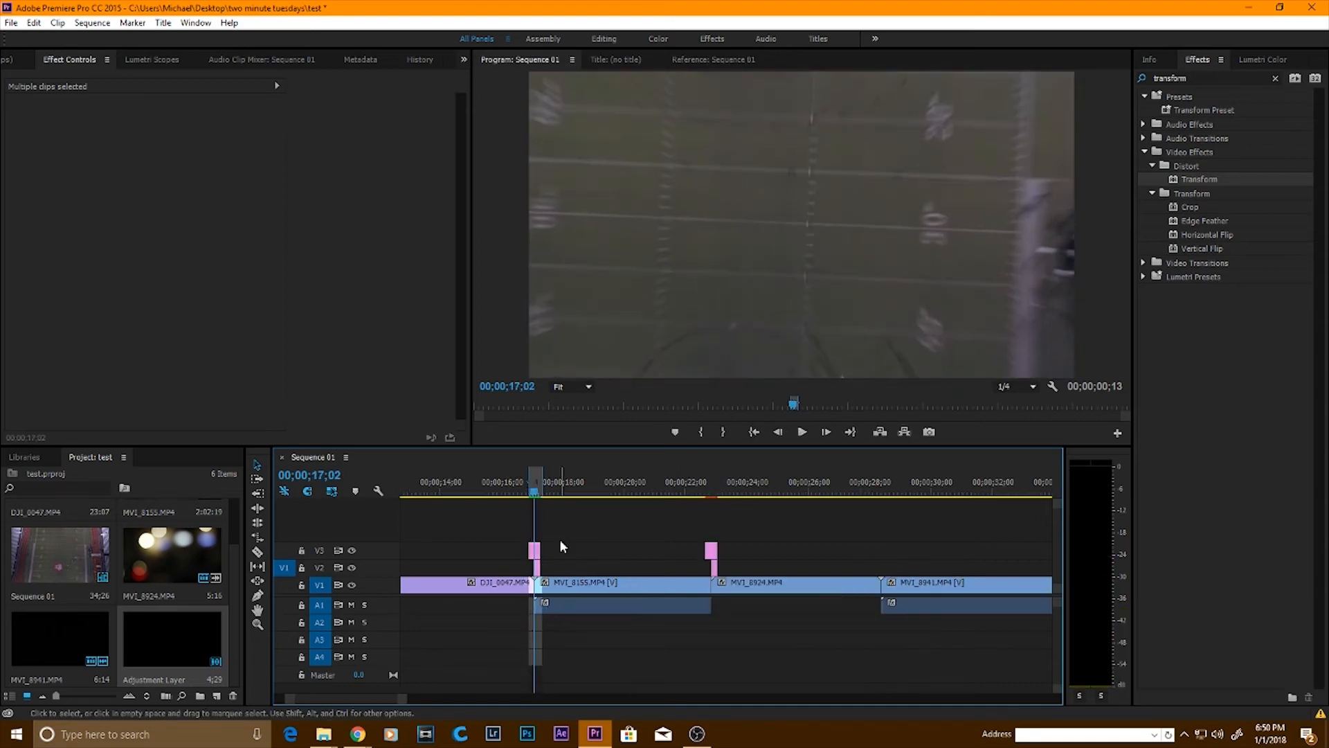
pyautogui.click(533, 549)
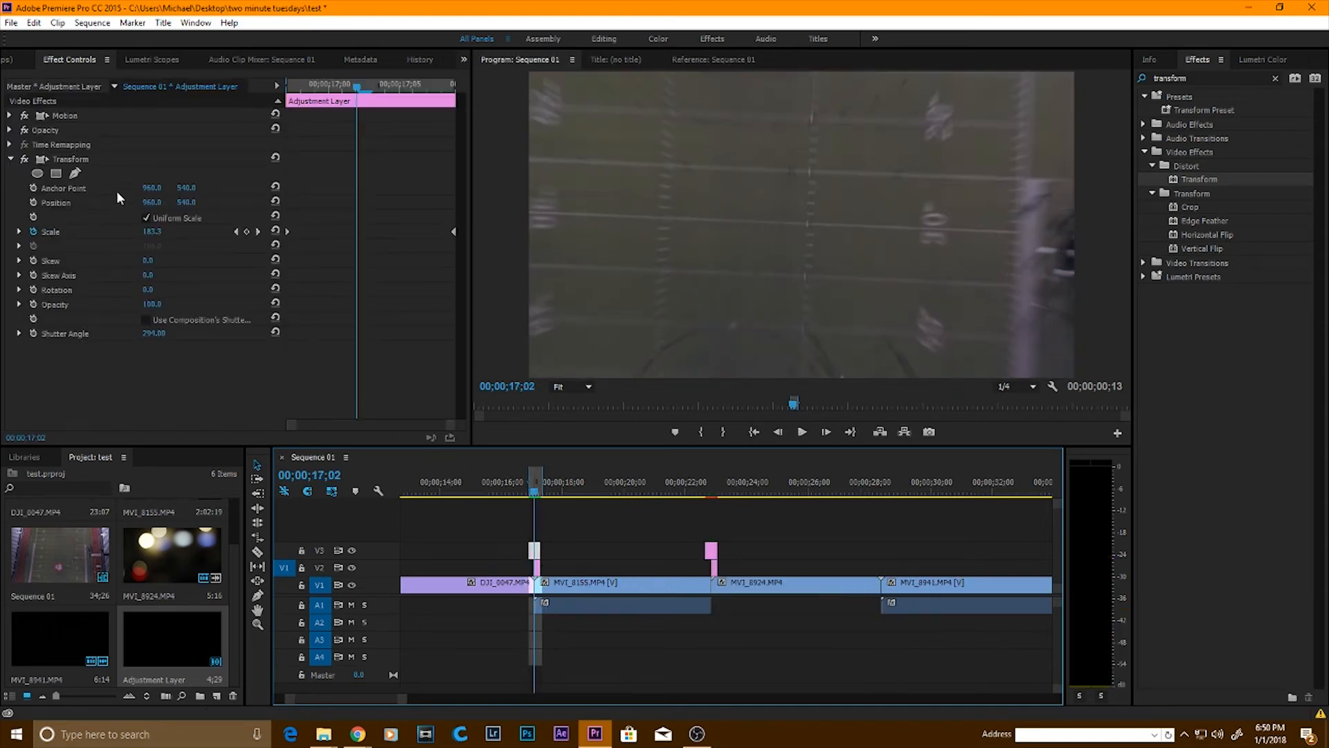
pyautogui.moveTo(1218, 80); pyautogui.dragTo(1039, 79)
pyautogui.press('BackSpace')
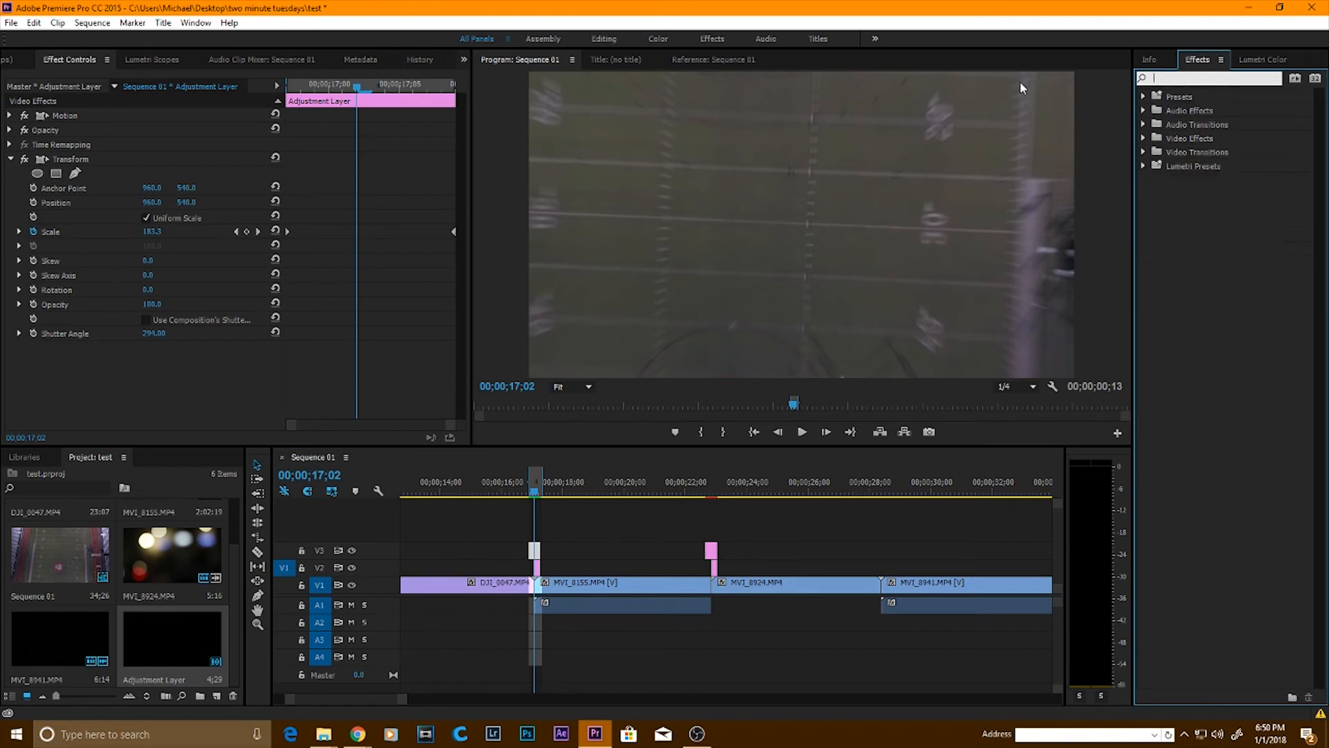
pyautogui.click(1146, 98)
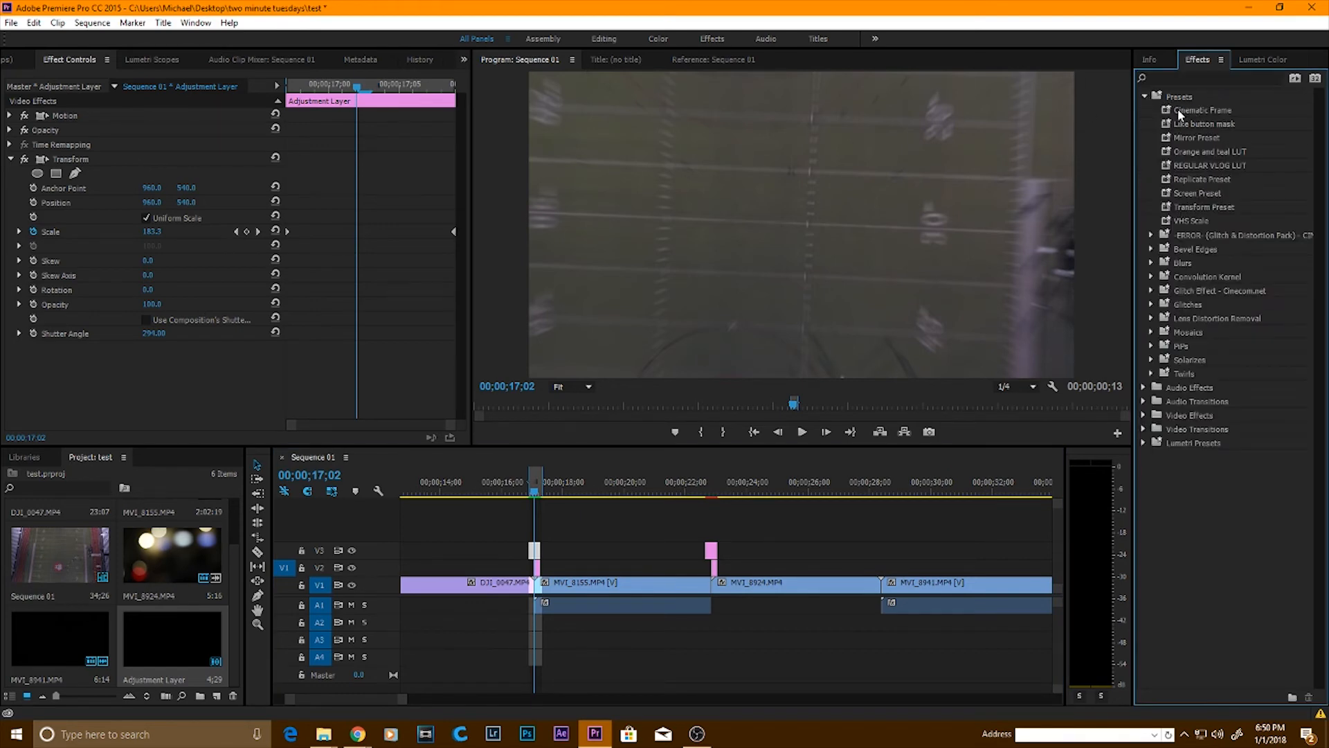